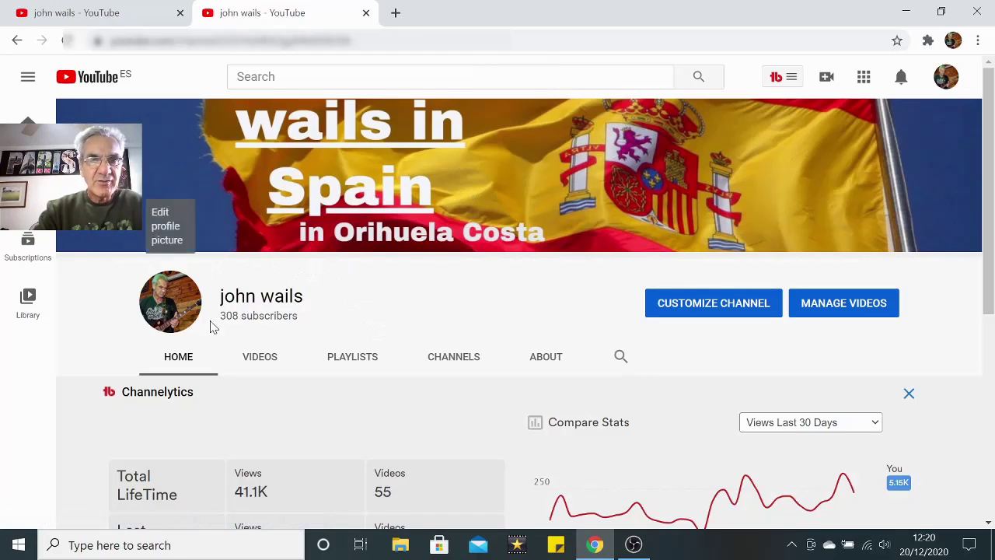
scroll(368, 298, down, 4)
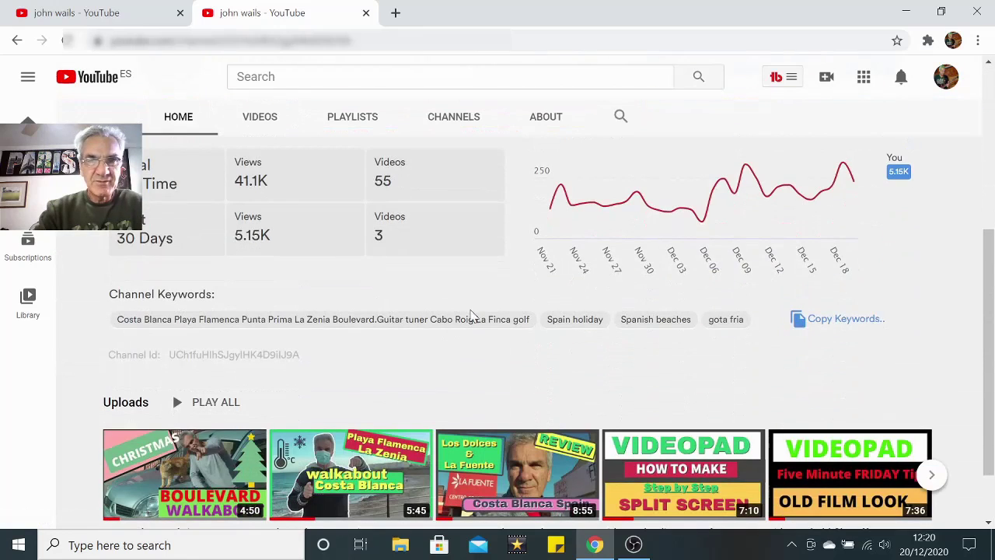
scroll(471, 311, up, 2)
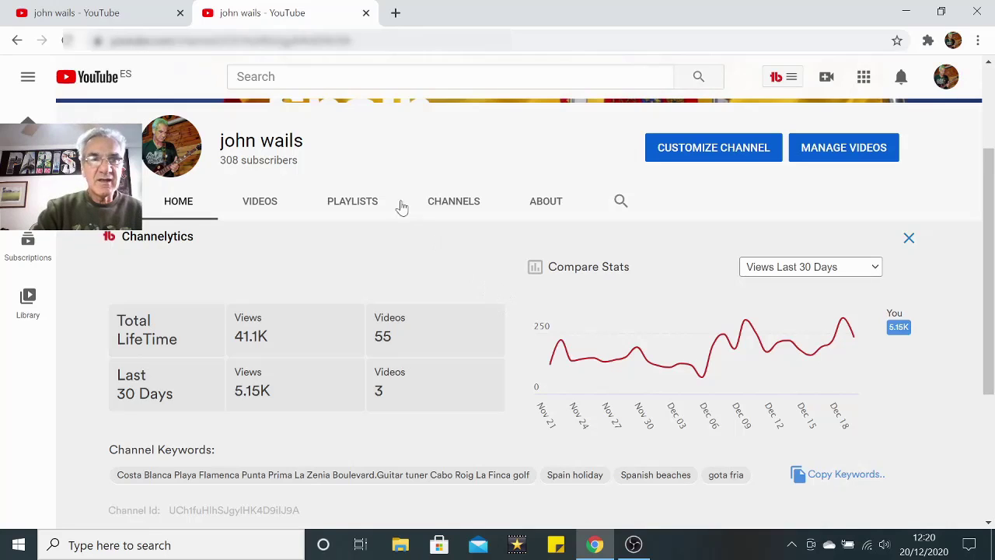
- Search Google for tubebuddy in a new browser tab and open the TubeBuddy official site's home page
click(394, 13)
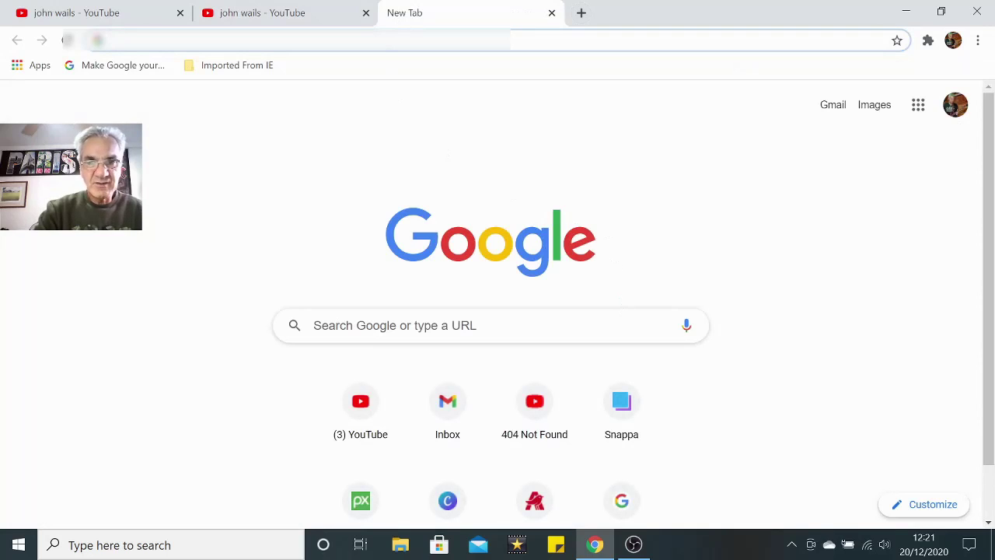
click(314, 325)
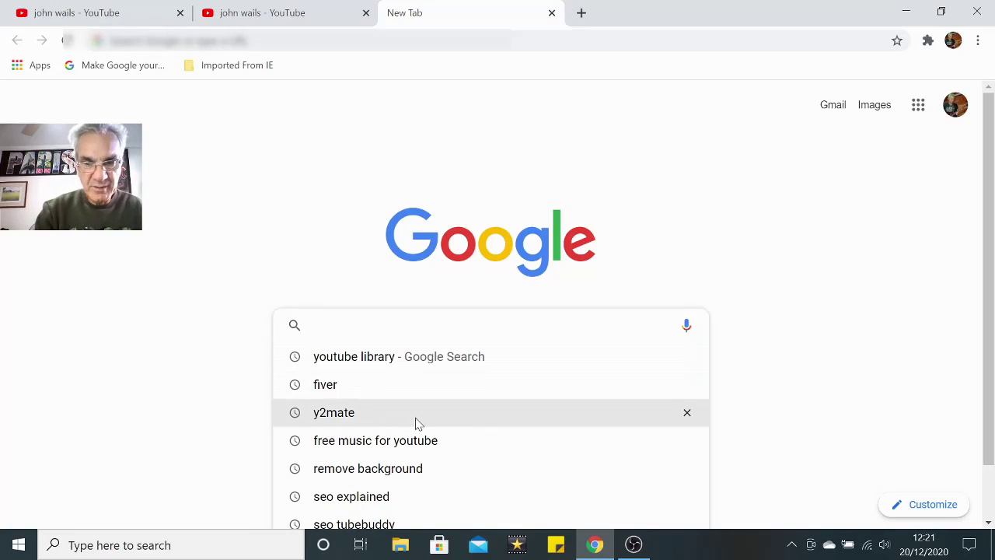
text(t)
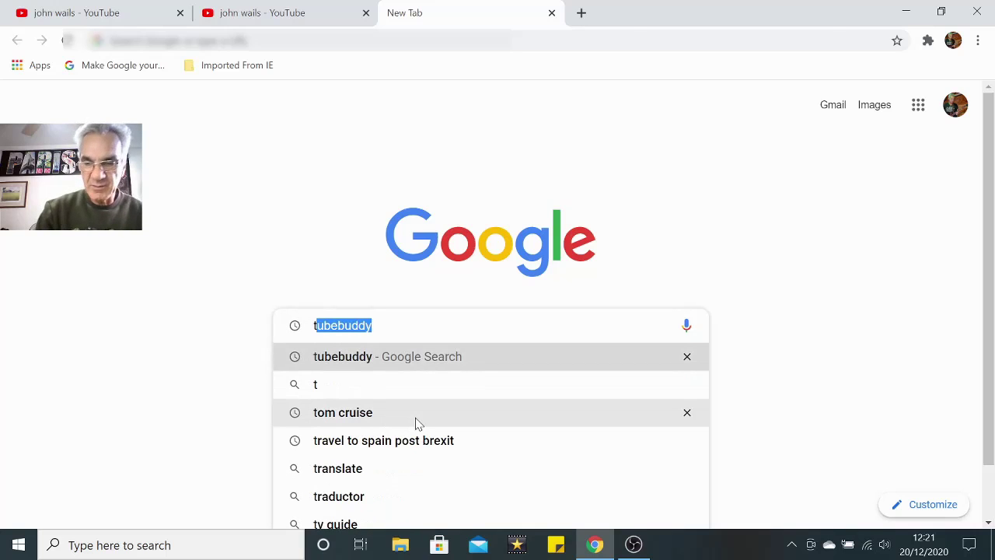
key(Return)
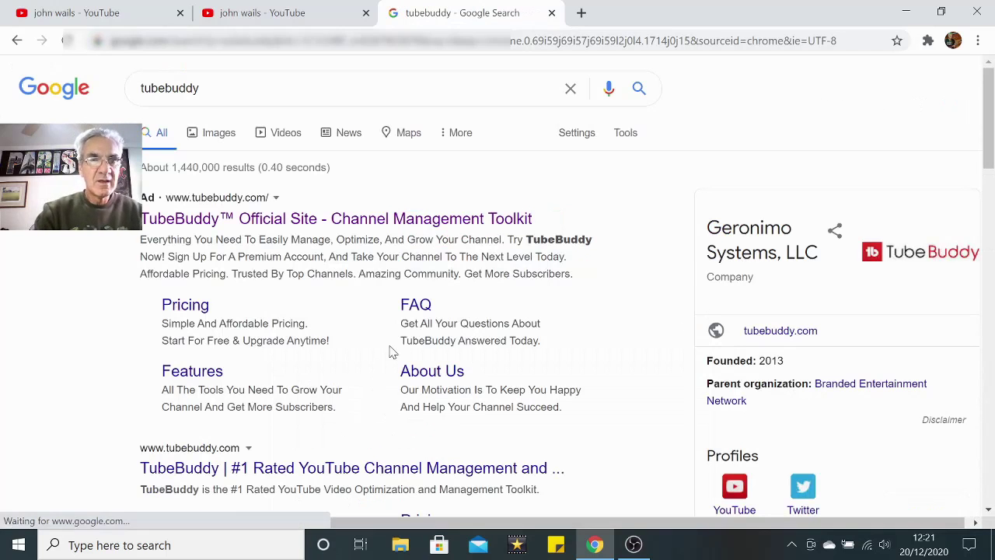
click(206, 224)
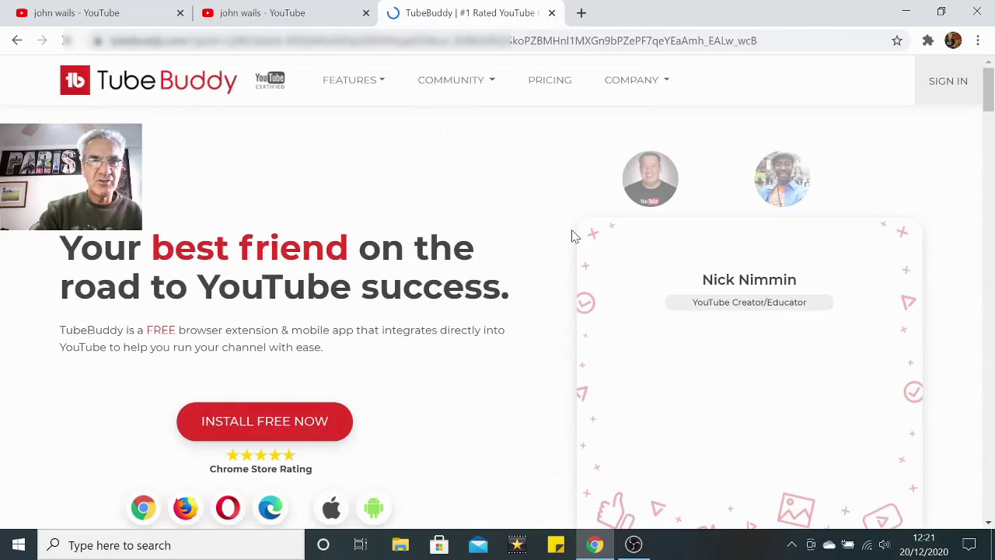
scroll(471, 267, down, 3)
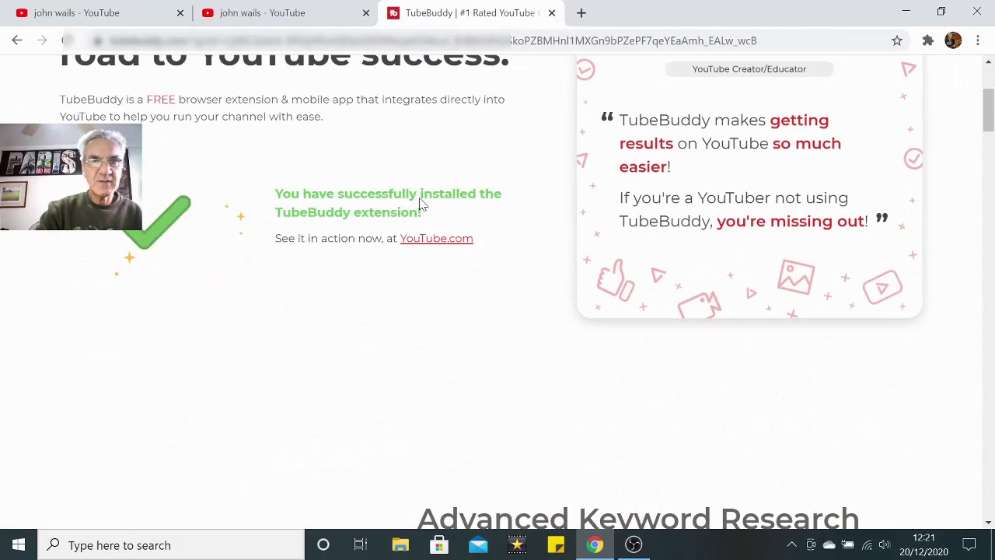
scroll(395, 195, up, 3)
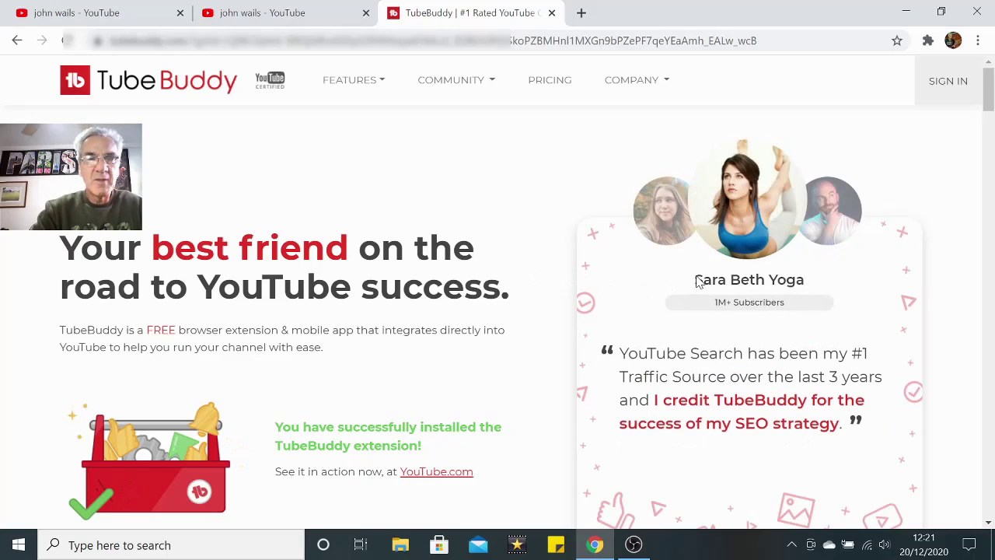
- Return to the YouTube channel page and review its Channelytics totals, 30-day views graph and channel keywords
click(283, 17)
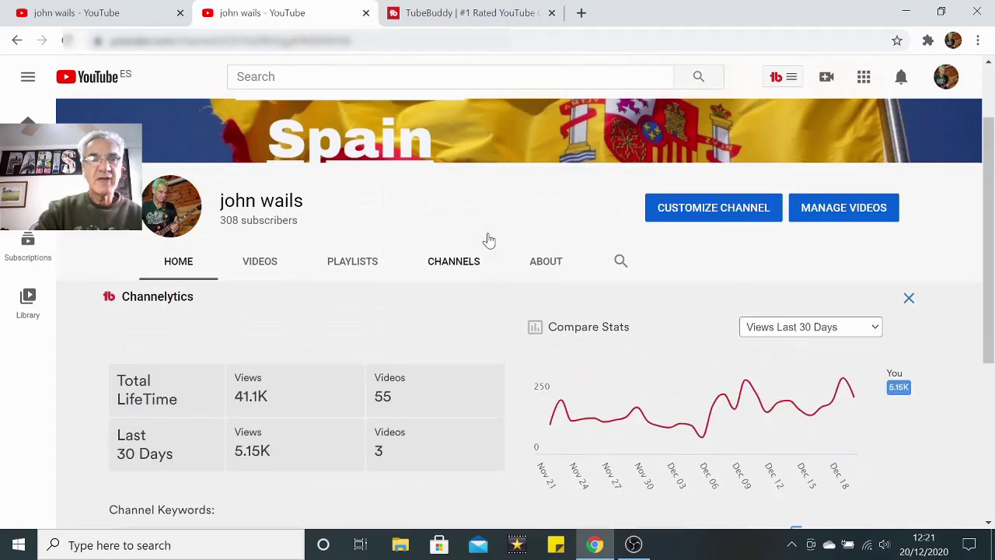
scroll(486, 239, up, 2)
scroll(489, 240, down, 3)
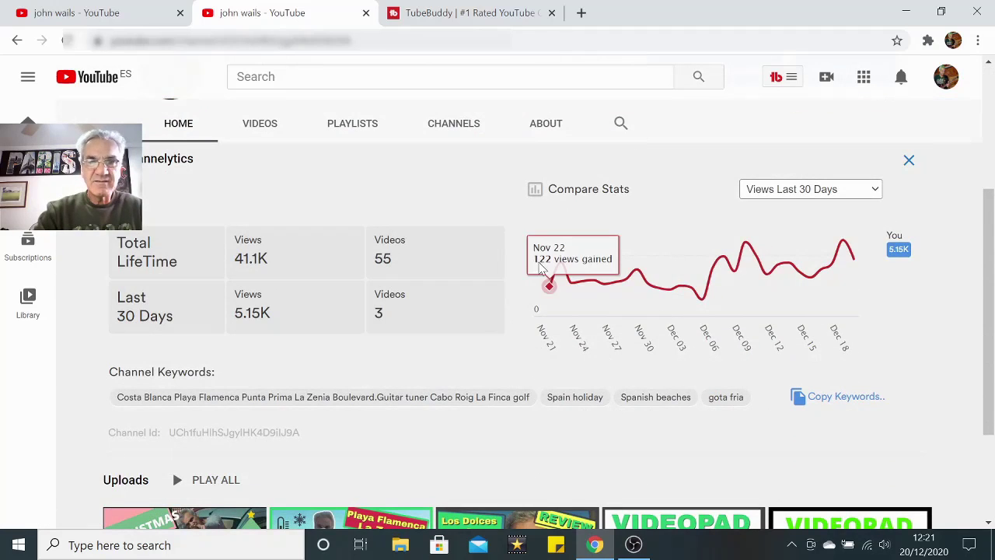
scroll(548, 279, down, 1)
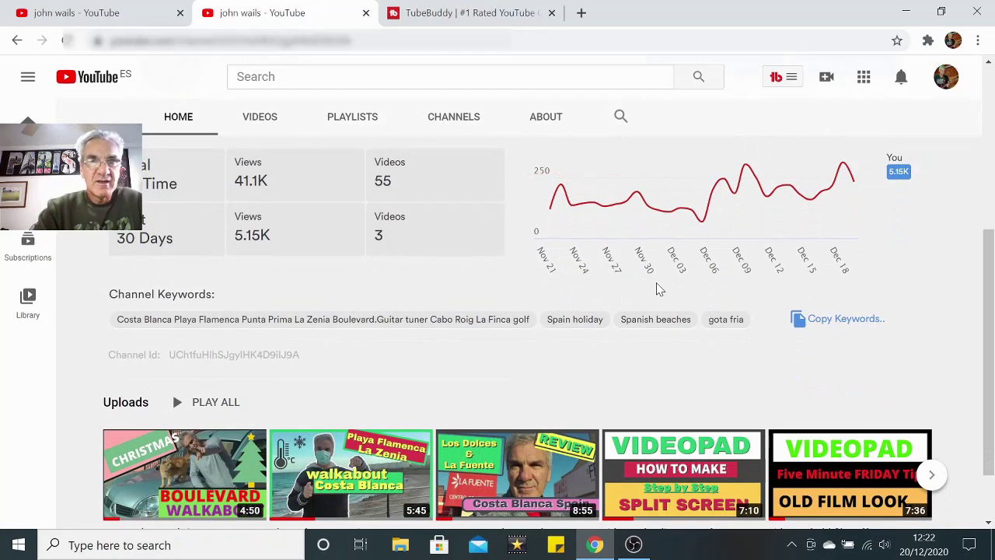
scroll(656, 289, up, 2)
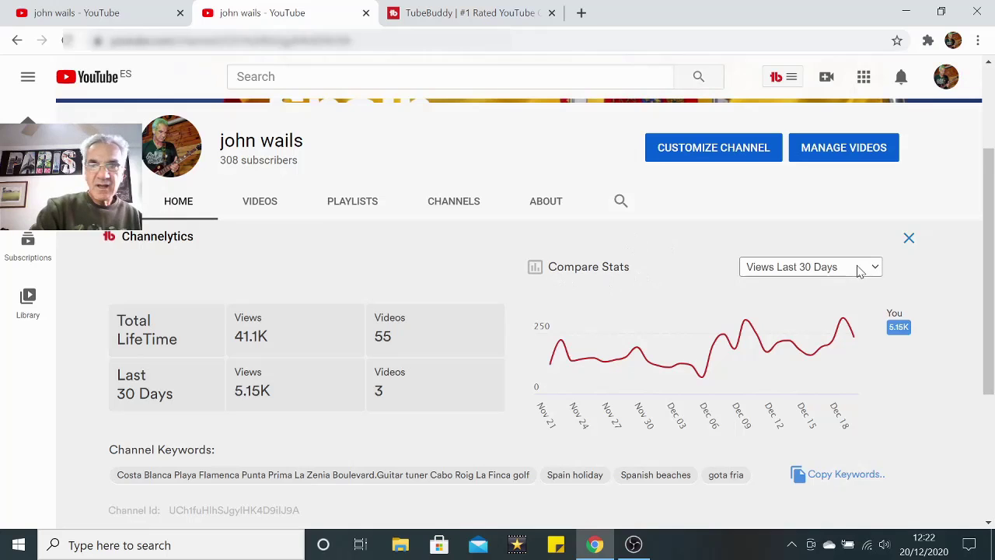
scroll(798, 272, up, 1)
scroll(798, 266, up, 2)
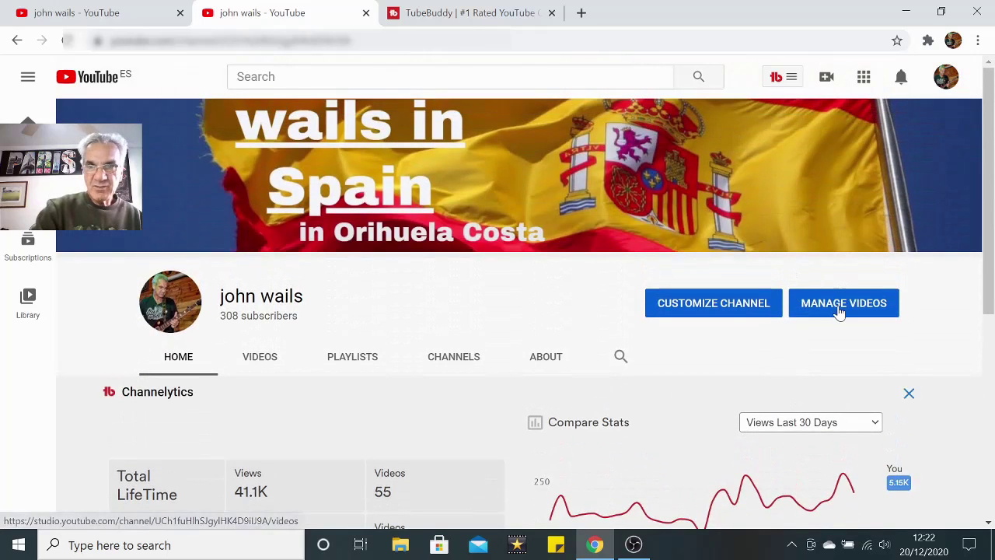
- Open the channel's video management in YouTube Studio and check the subscriber and watch-hour requirements on the Monetization page
click(840, 311)
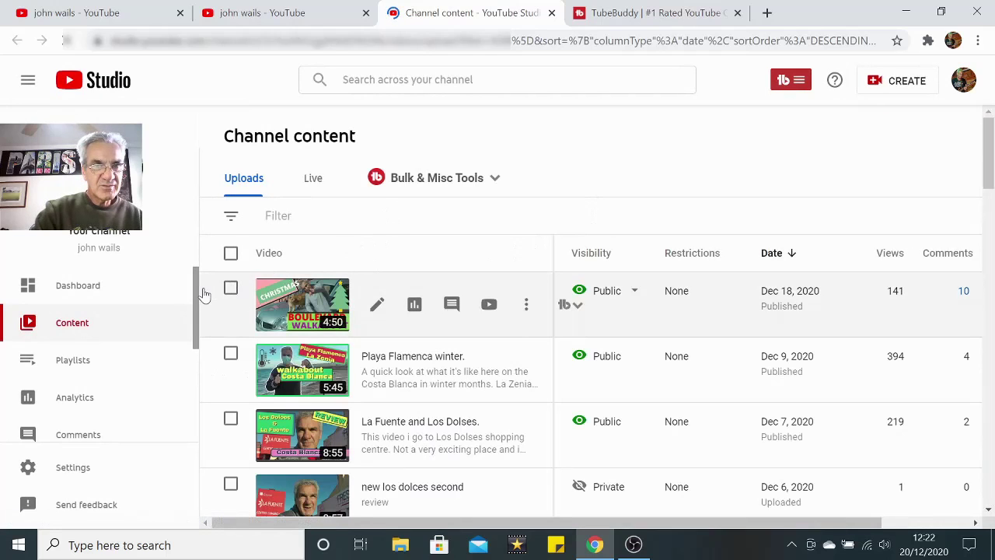
scroll(194, 326, down, 3)
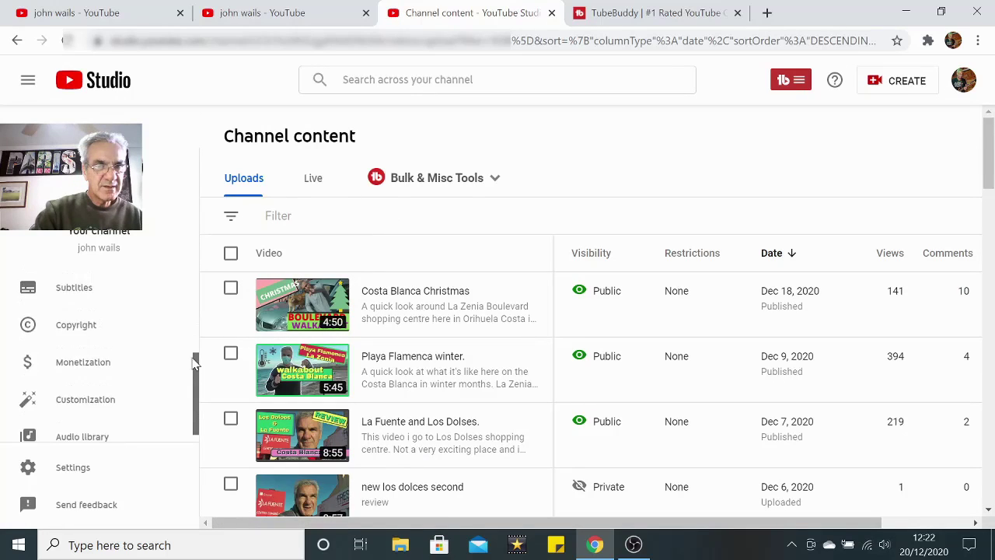
scroll(189, 311, up, 2)
drag(189, 310, 200, 393)
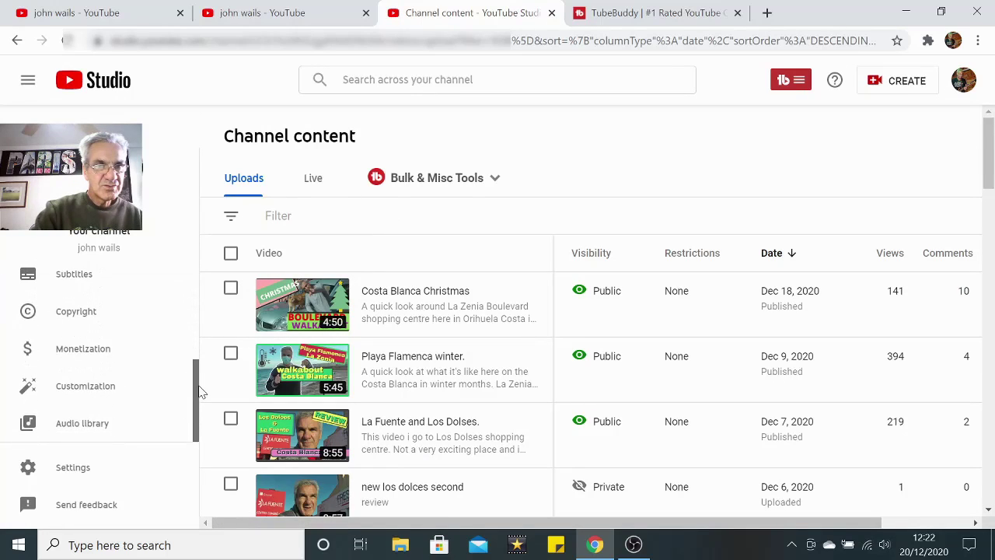
click(92, 351)
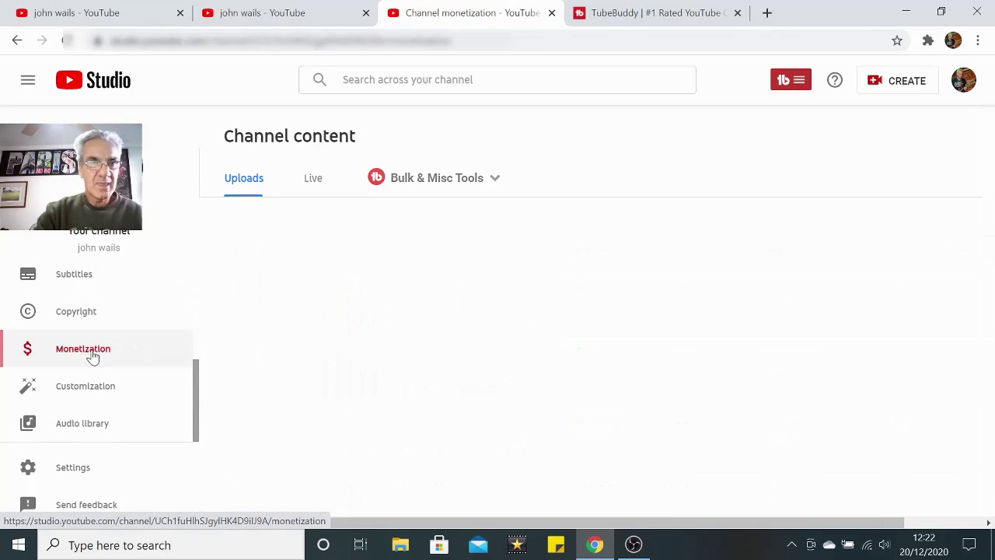
scroll(785, 217, down, 2)
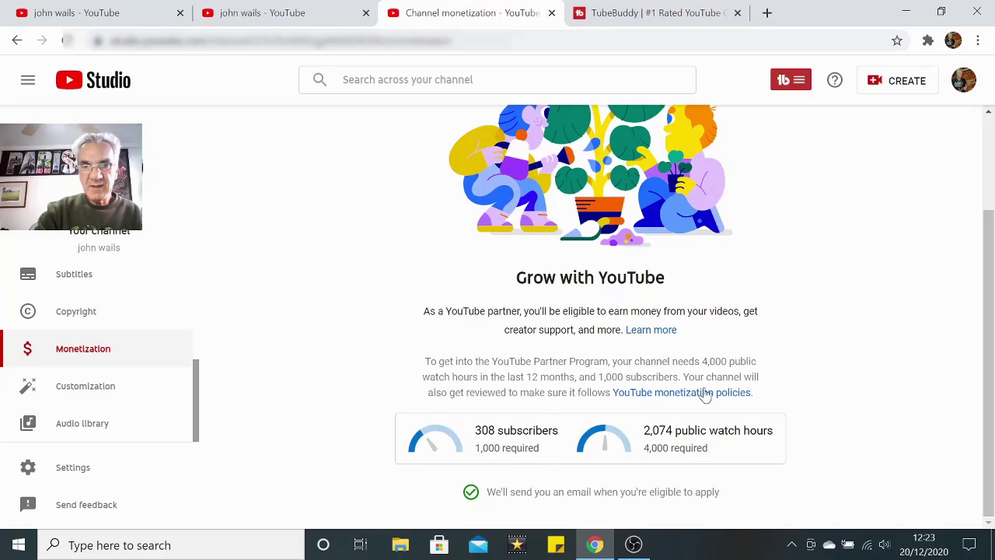
mouse_move(735, 426)
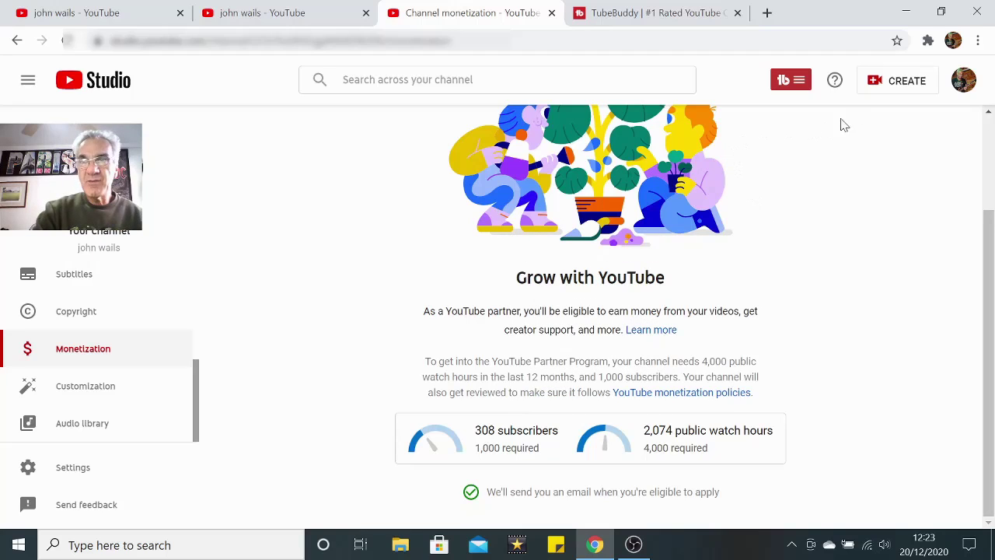
- Go from YouTube Studio back to your own channel and show its list of videos
click(962, 84)
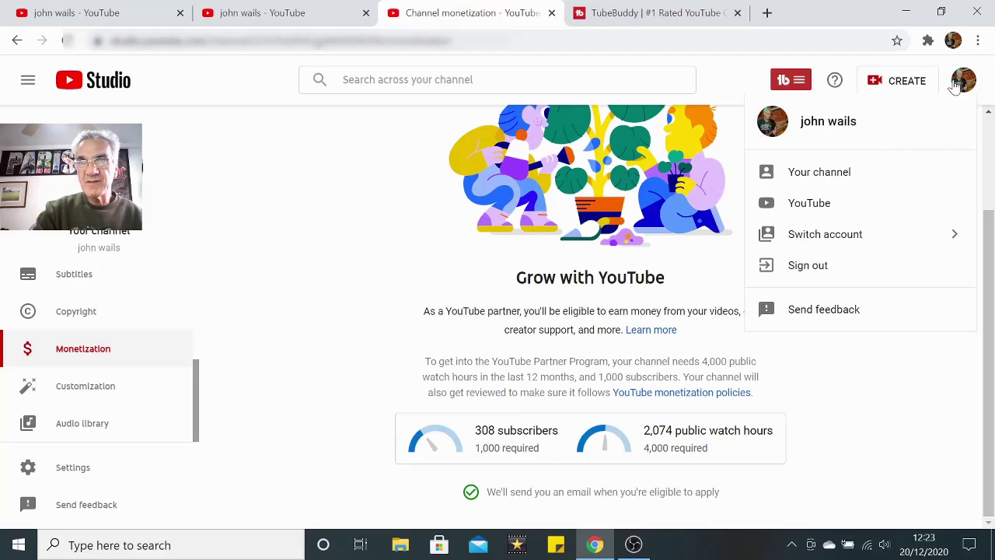
click(833, 171)
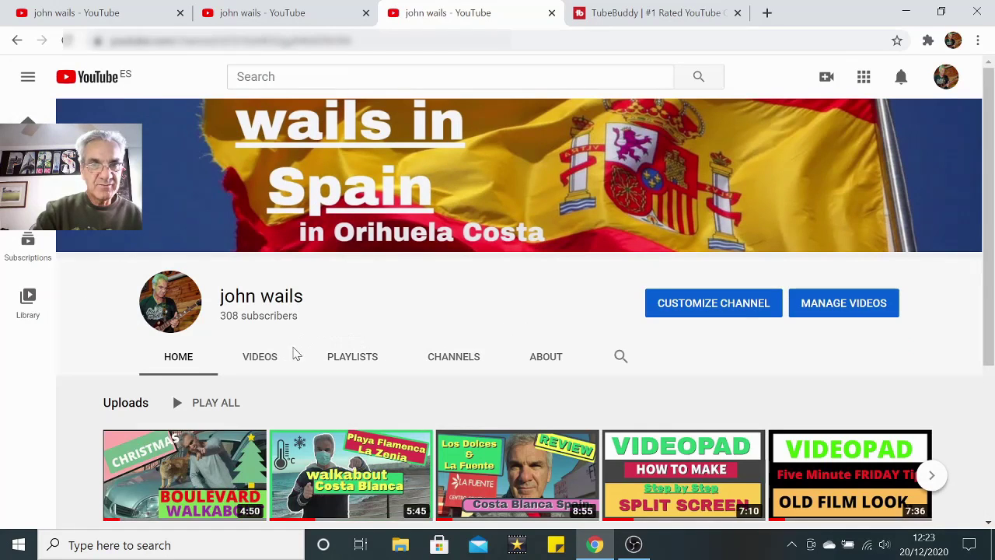
click(260, 359)
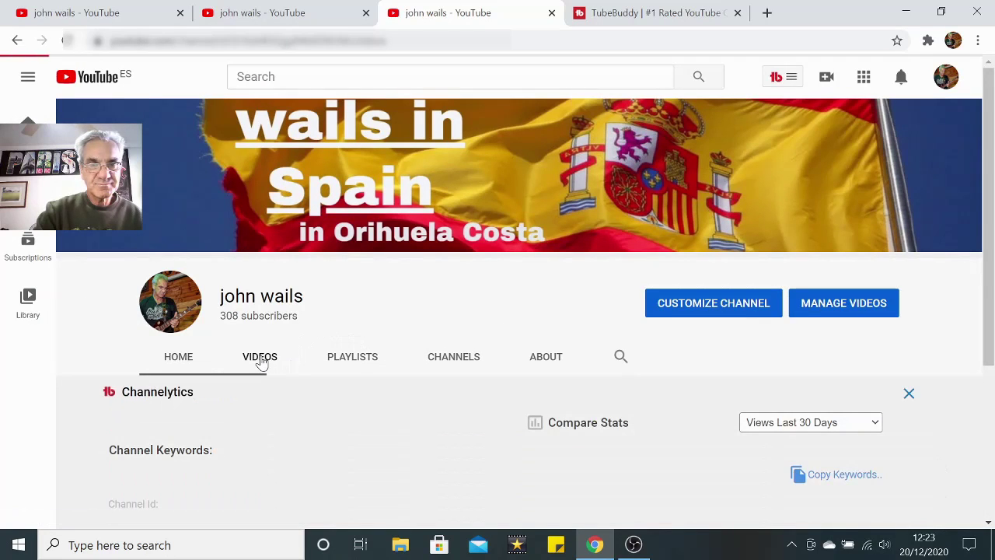
- Find the "youtube update 2019 Set your channels audience" video among the older uploads, open it and pause playback
scroll(730, 221, down, 3)
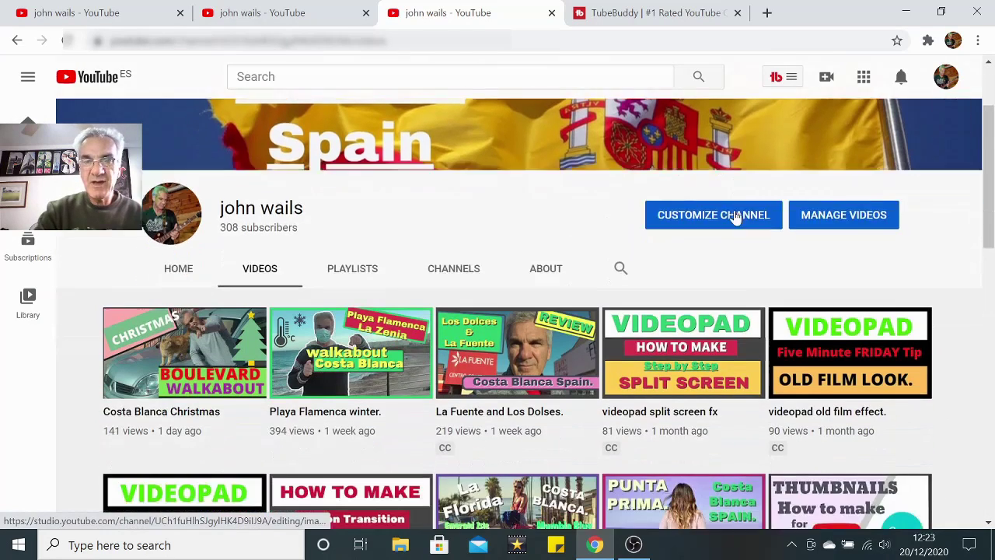
scroll(742, 232, down, 3)
scroll(743, 232, down, 4)
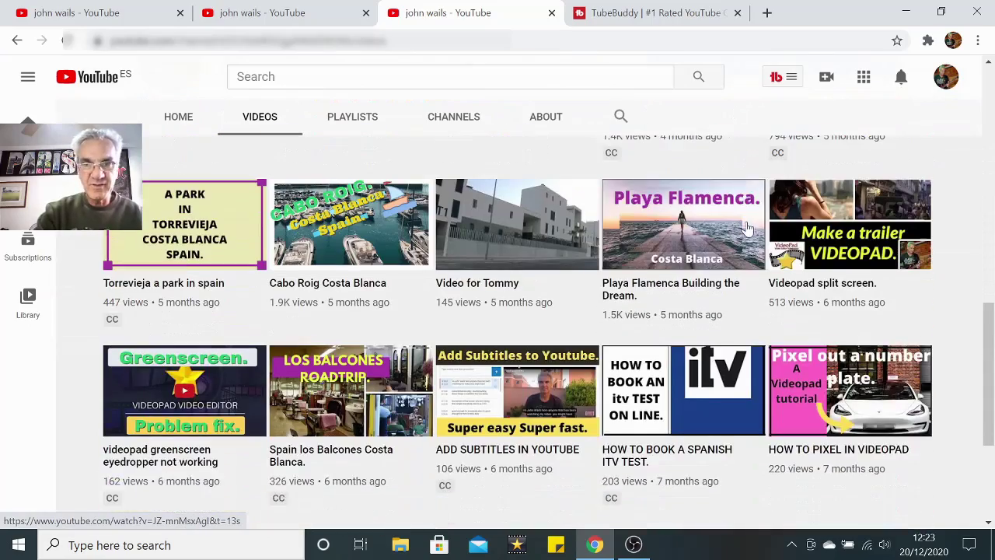
scroll(777, 249, down, 3)
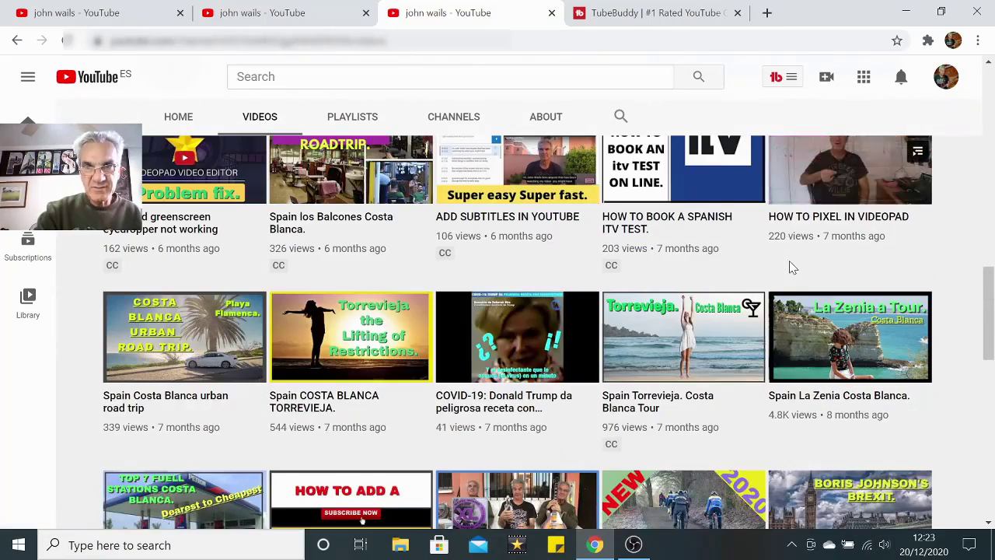
scroll(788, 265, down, 3)
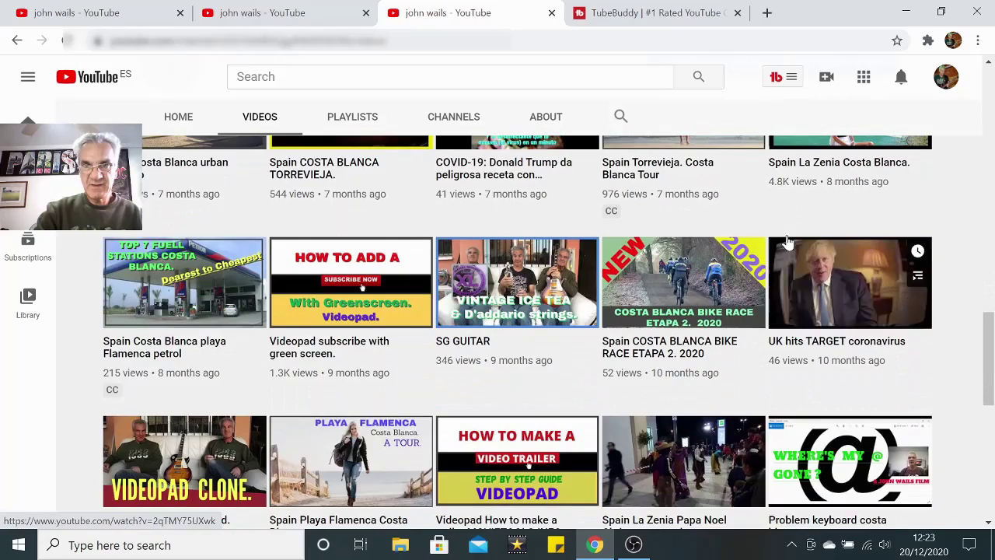
scroll(808, 203, down, 3)
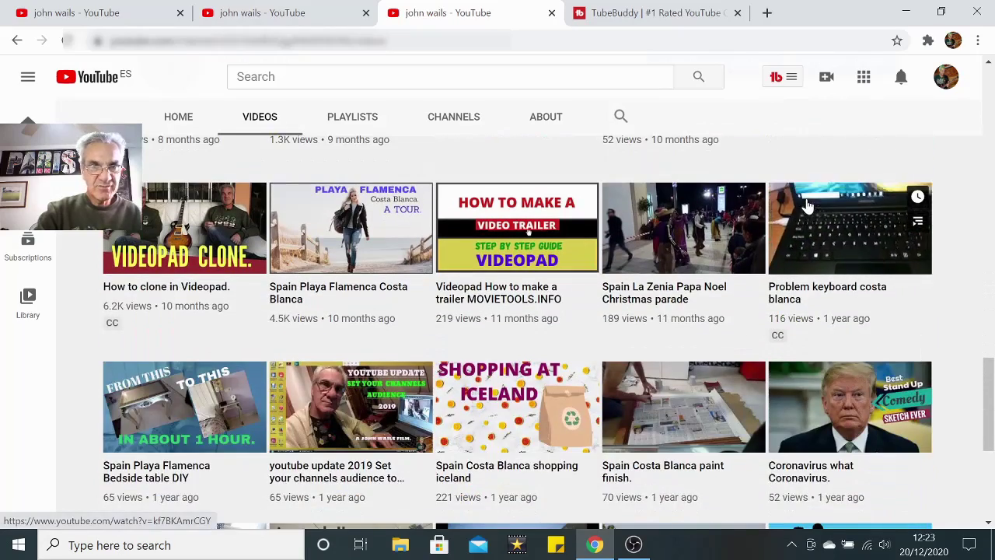
scroll(807, 206, up, 2)
scroll(807, 206, down, 3)
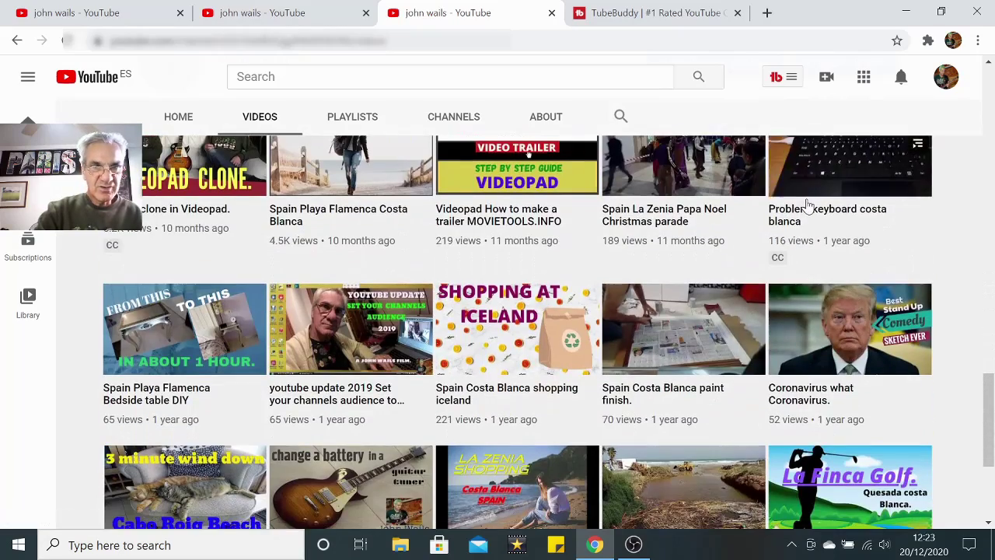
scroll(806, 206, down, 1)
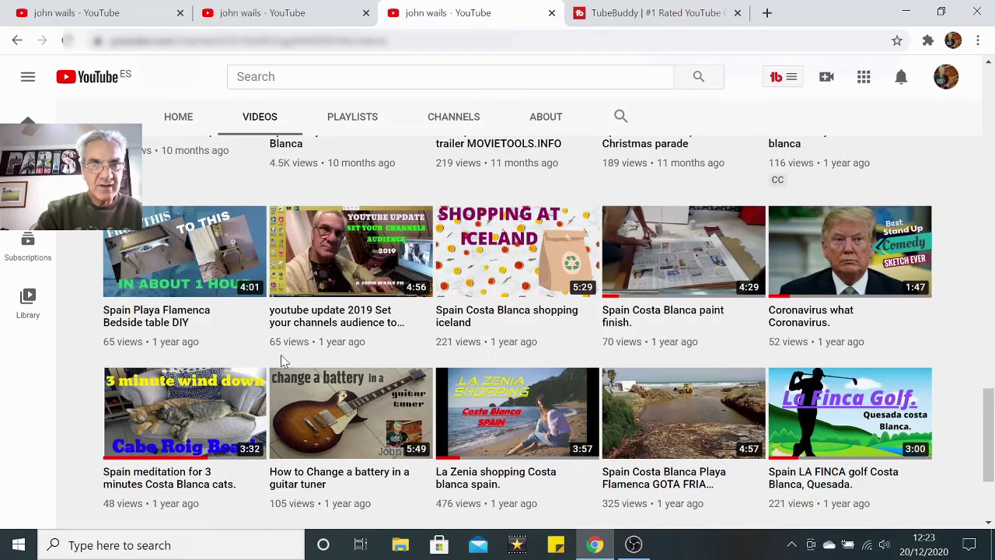
click(371, 270)
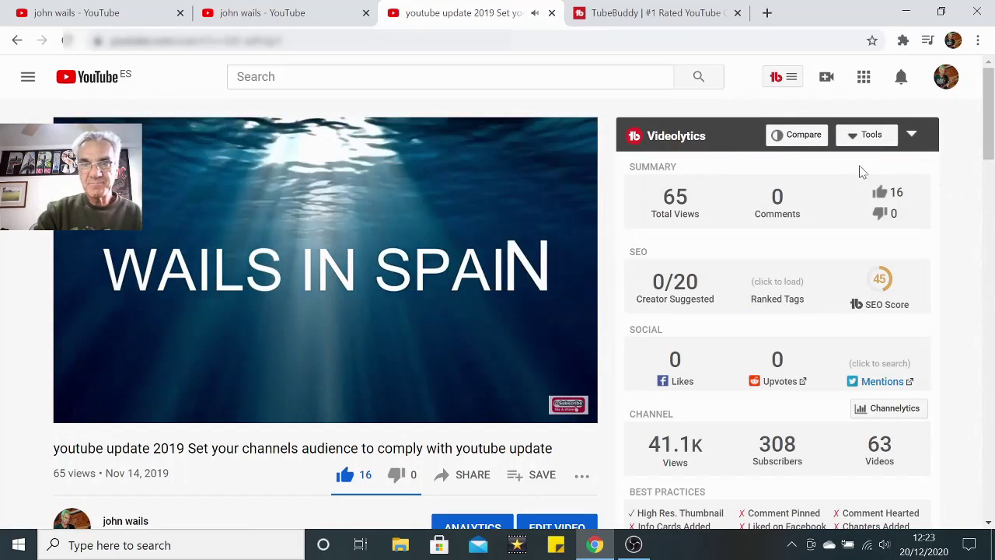
click(293, 333)
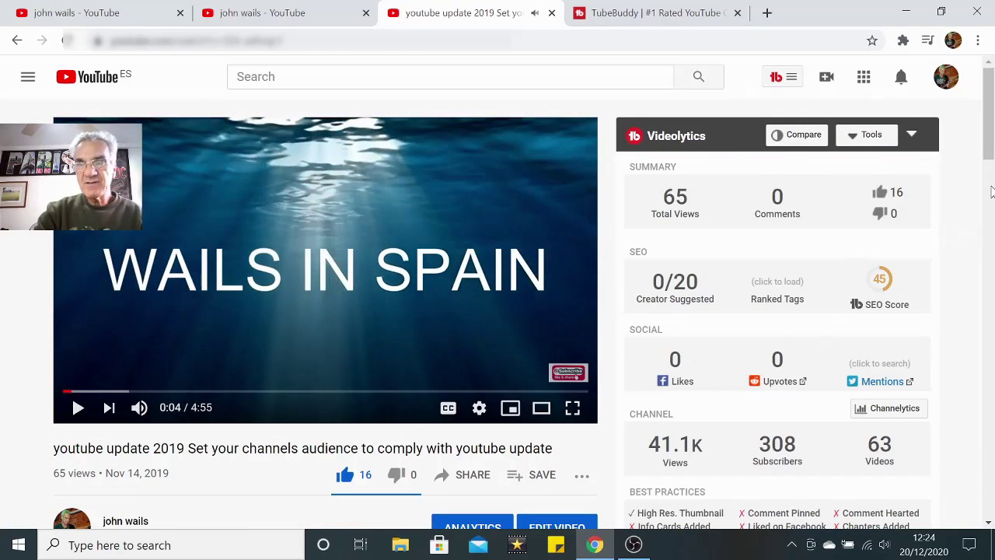
- Examine the video's Videolytics data, including the SEO score, best practices and tags
mouse_move(989, 153)
mouse_down()
mouse_move(989, 175)
mouse_move(989, 160)
mouse_up()
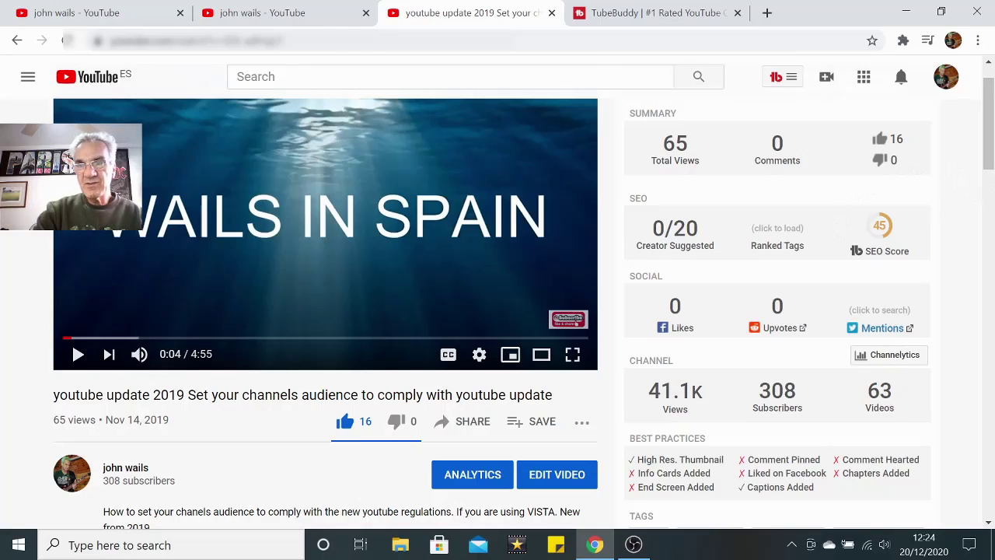
mouse_move(855, 251)
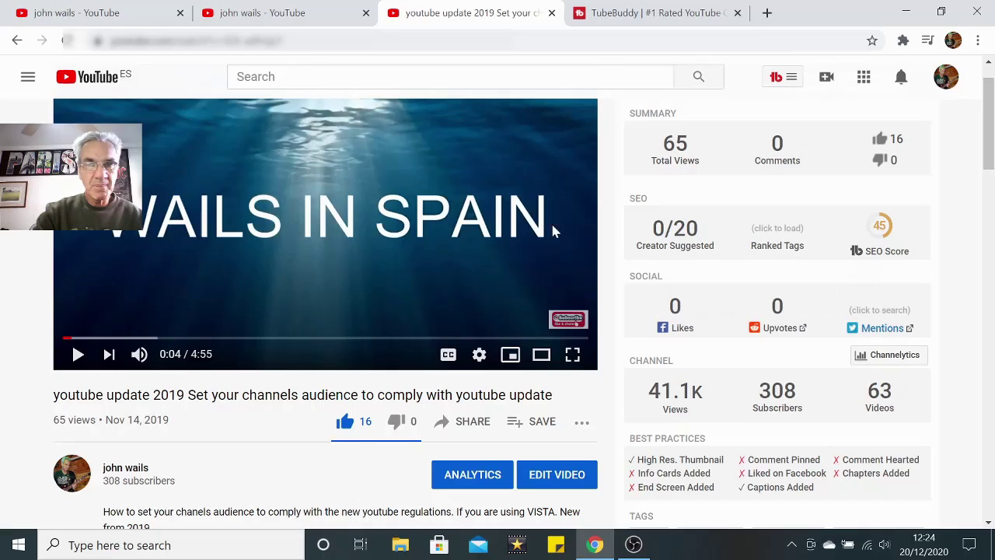
scroll(379, 259, down, 1)
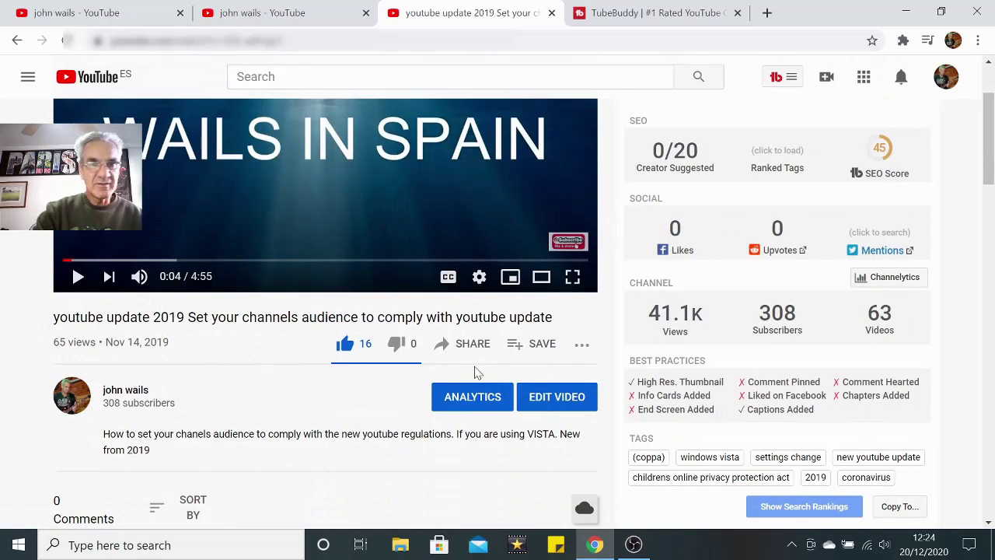
- Open the video for editing in YouTube Studio and examine its tags, the TubeBuddy tag tools and the recommended tags
click(556, 398)
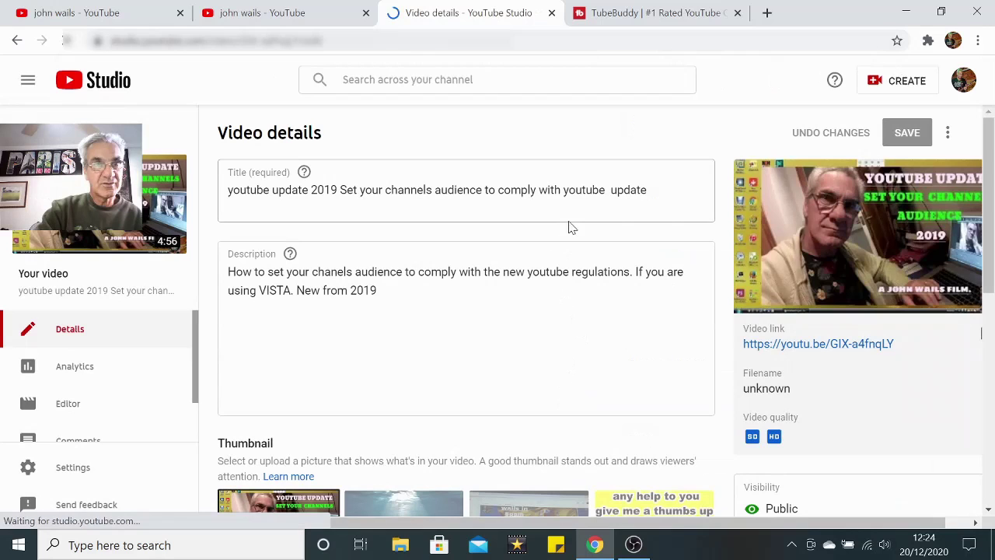
scroll(600, 225, down, 1)
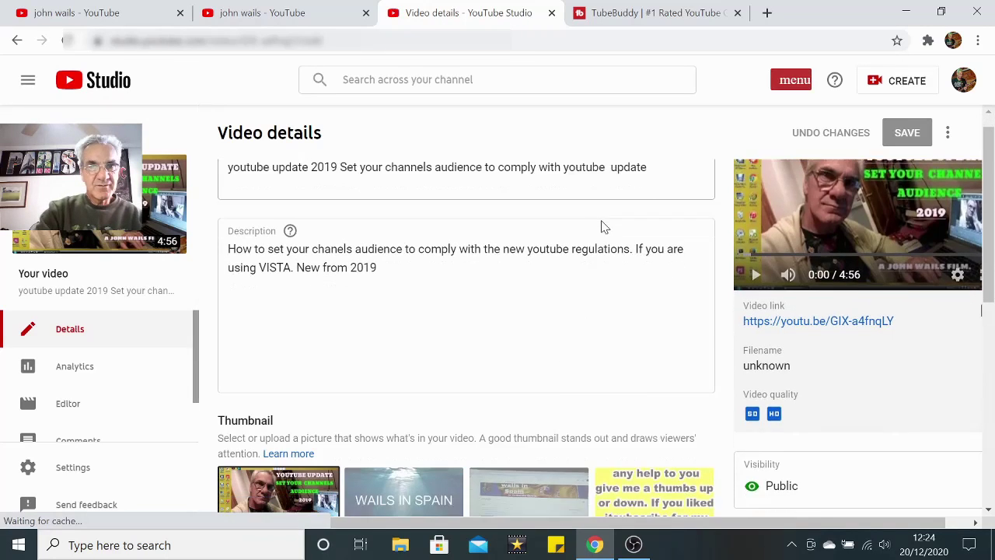
scroll(584, 217, up, 1)
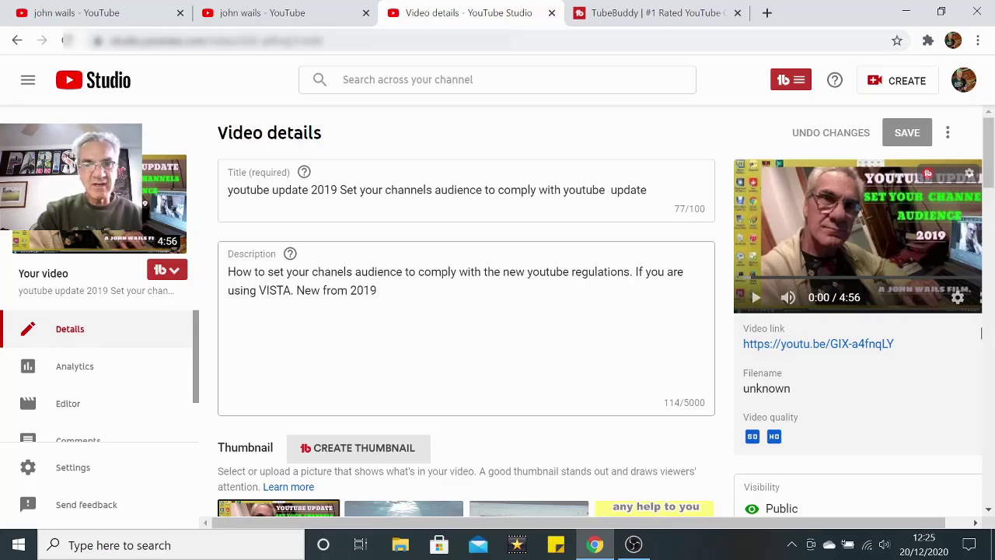
scroll(455, 323, down, 6)
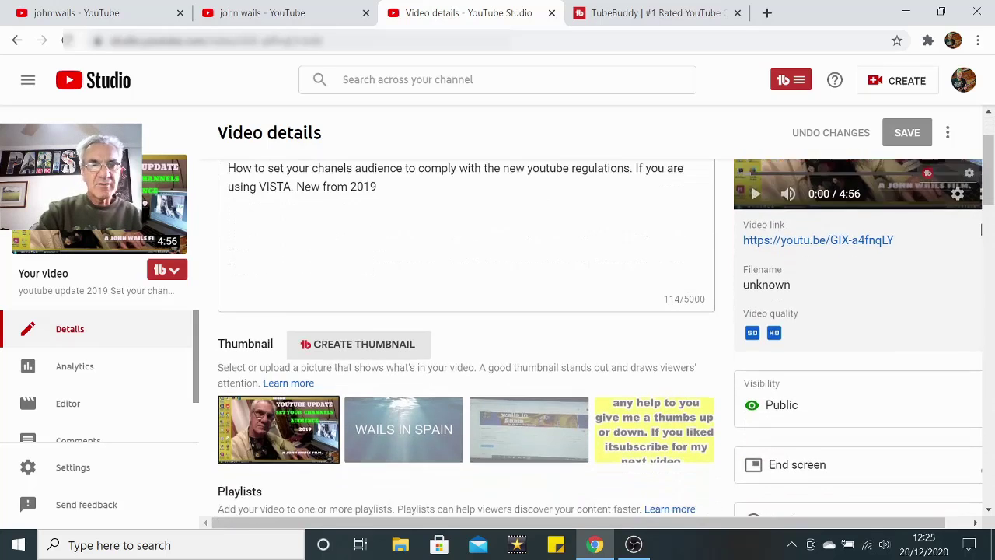
scroll(455, 323, down, 5)
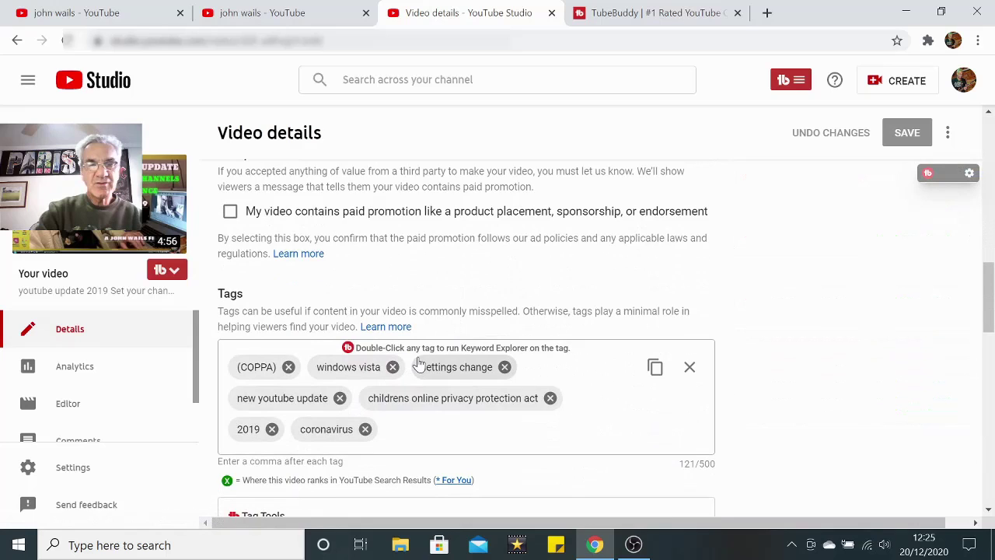
scroll(418, 363, down, 2)
scroll(420, 363, down, 1)
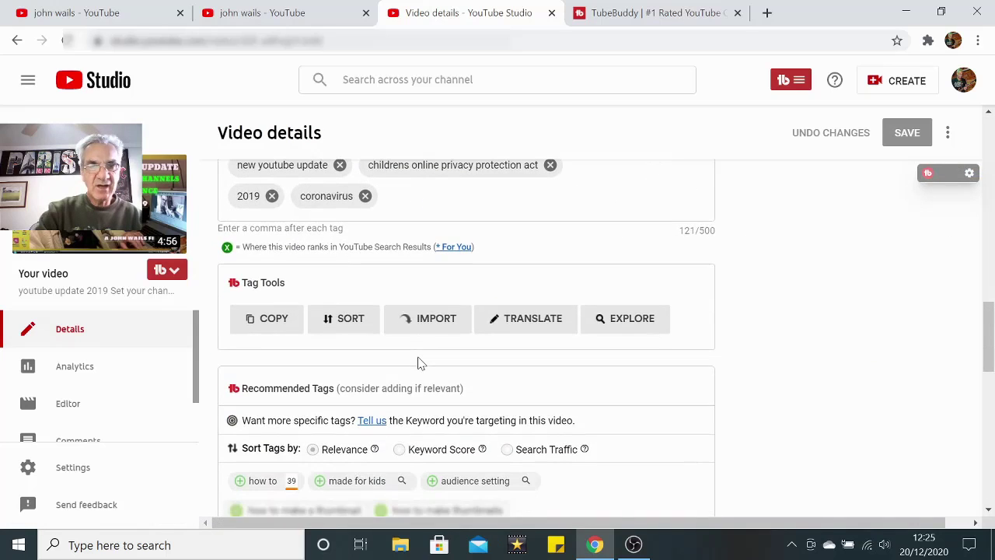
scroll(419, 363, down, 1)
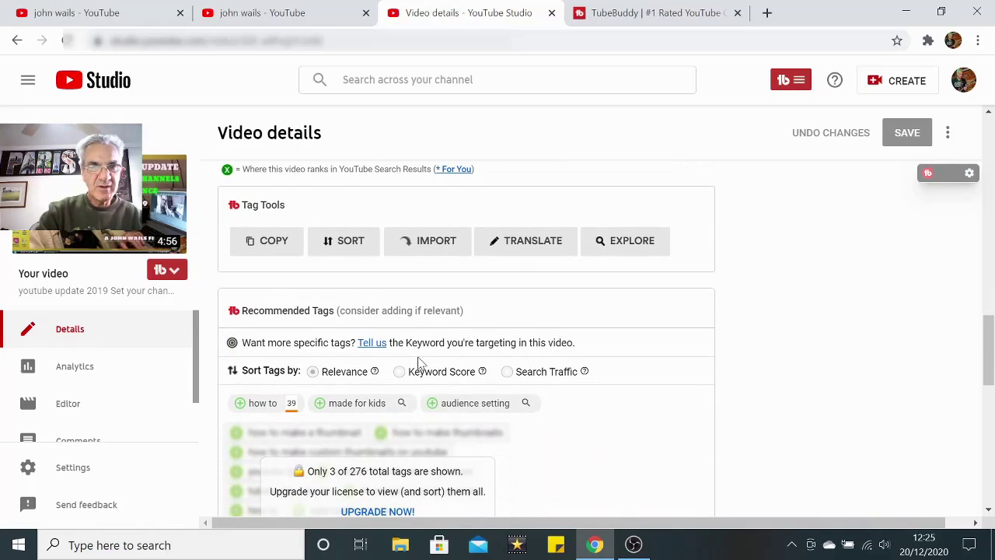
scroll(419, 363, down, 2)
scroll(418, 363, up, 2)
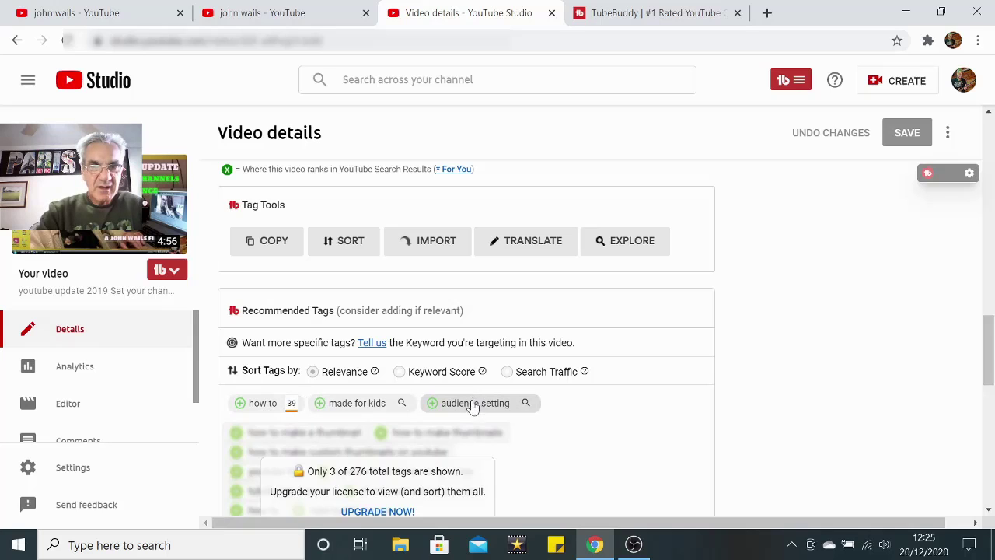
- Open the video's watch page from its details, pause playback and check the SEO score, best practices and tags in Videolytics
scroll(438, 324, up, 7)
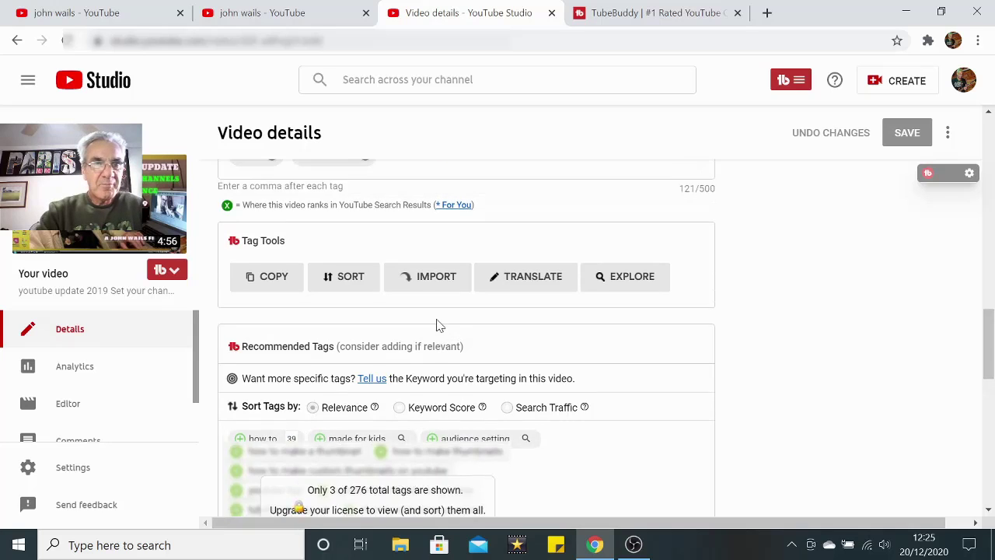
scroll(438, 318, up, 4)
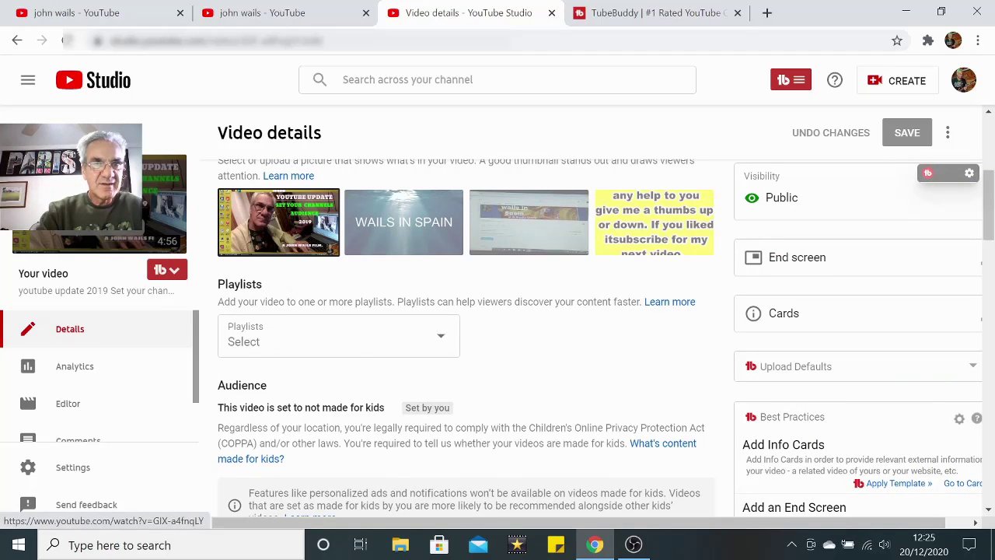
click(99, 187)
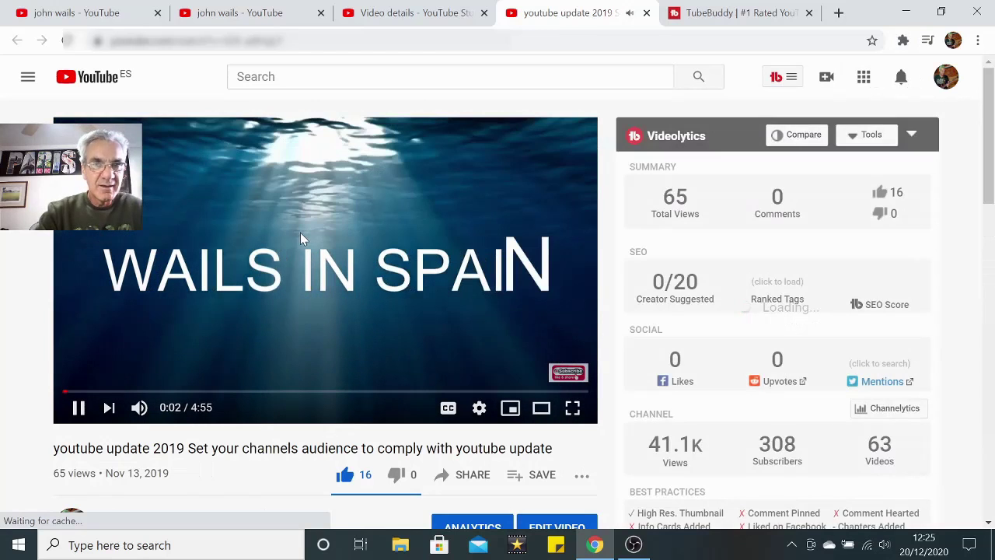
click(373, 294)
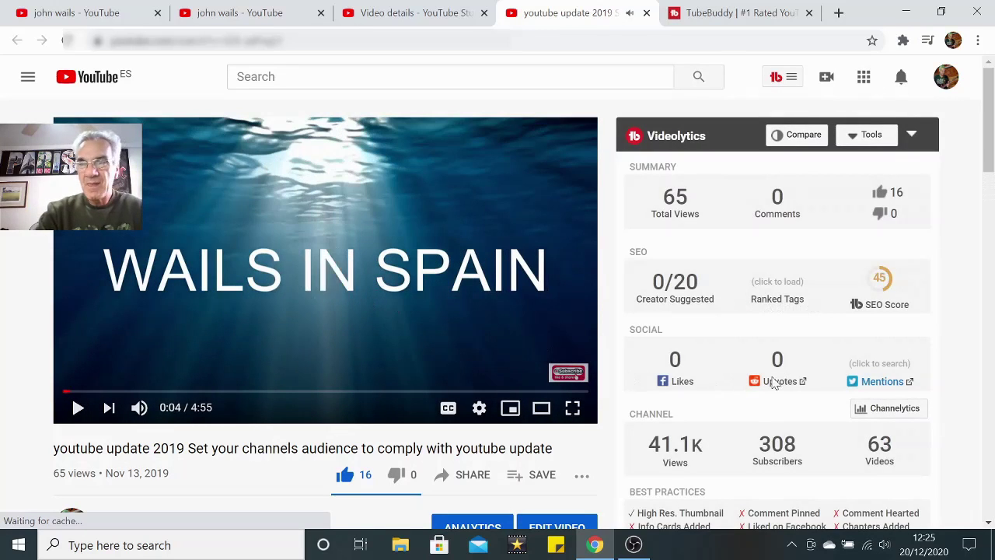
mouse_move(884, 289)
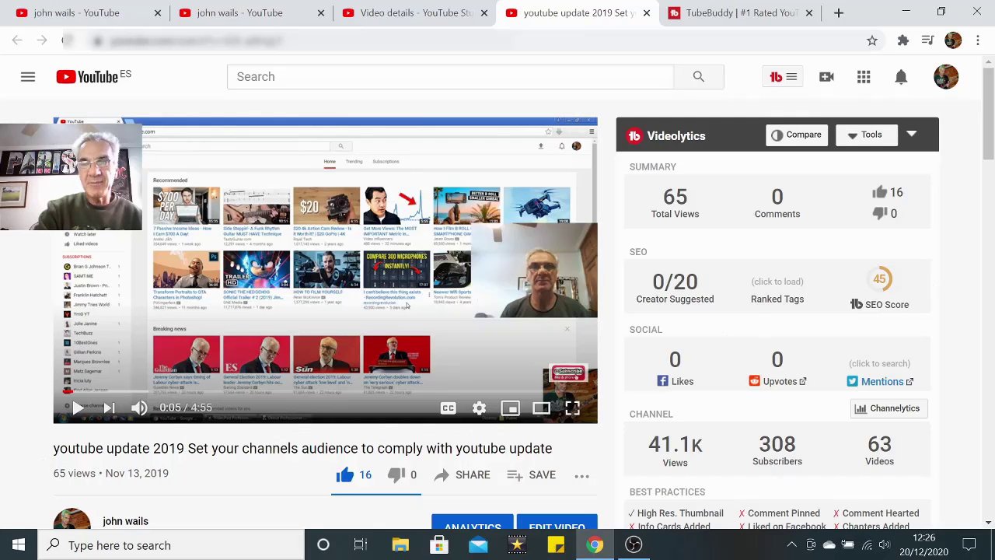
scroll(233, 322, down, 4)
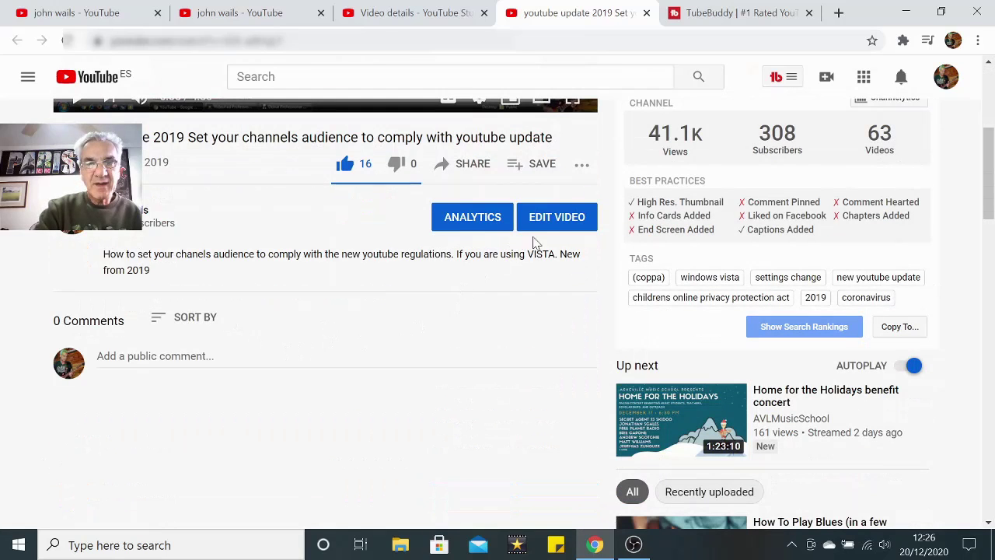
scroll(556, 225, up, 3)
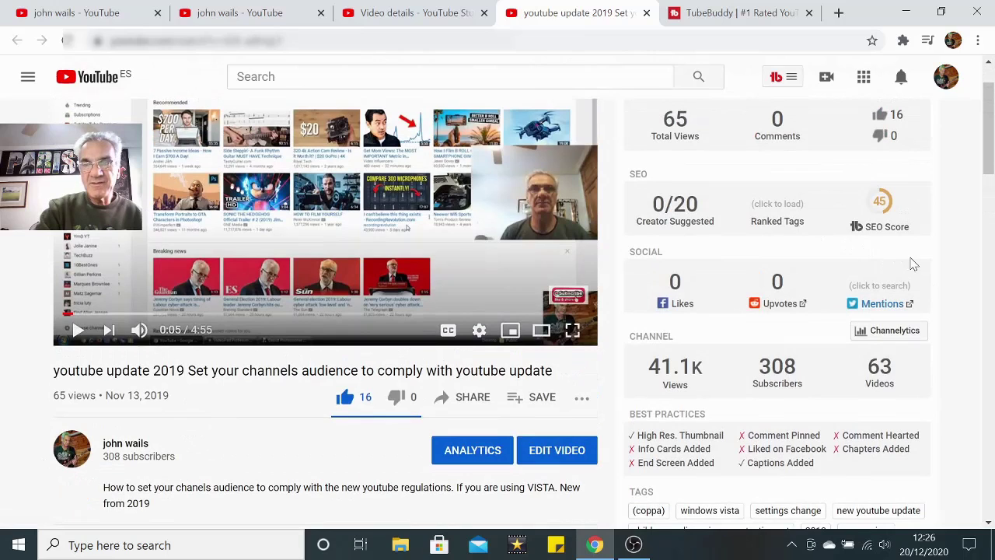
- Open the video for editing again and go to TubeBuddy's recommended tags below its Tags section
click(547, 455)
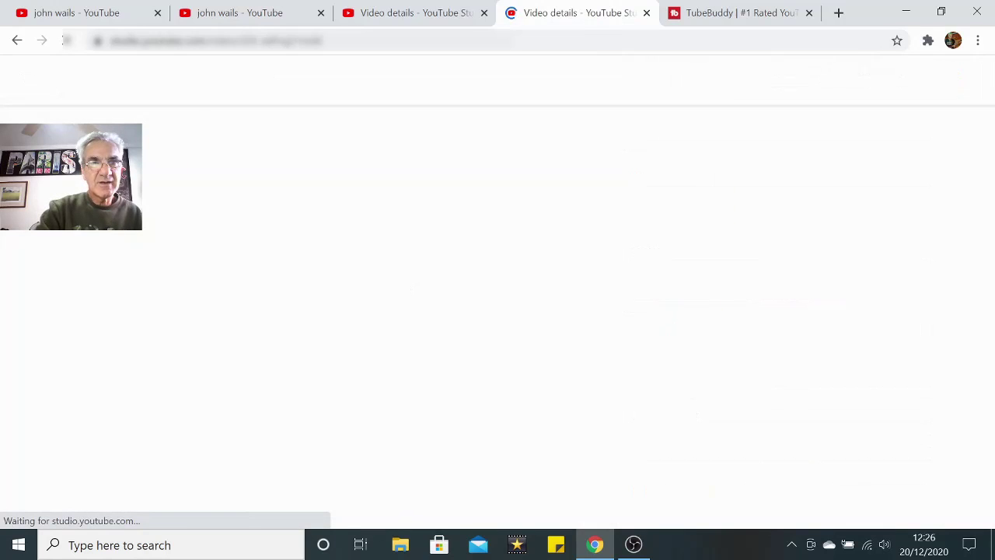
scroll(468, 280, down, 3)
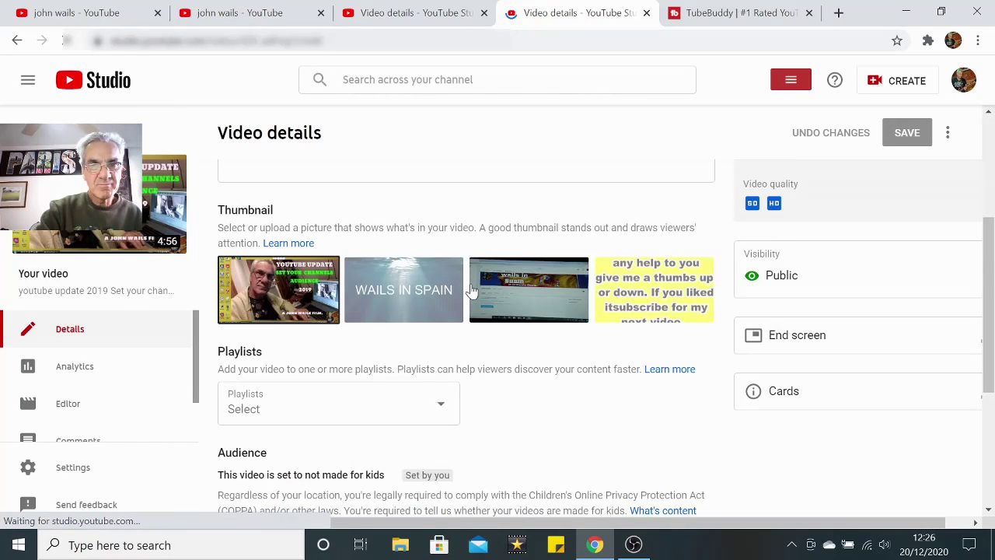
scroll(470, 288, down, 3)
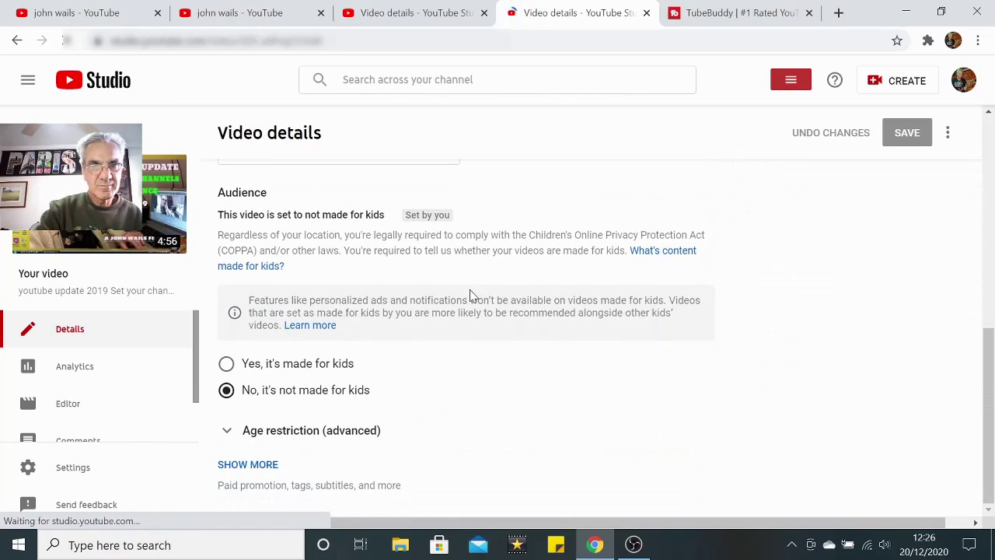
scroll(469, 299, down, 8)
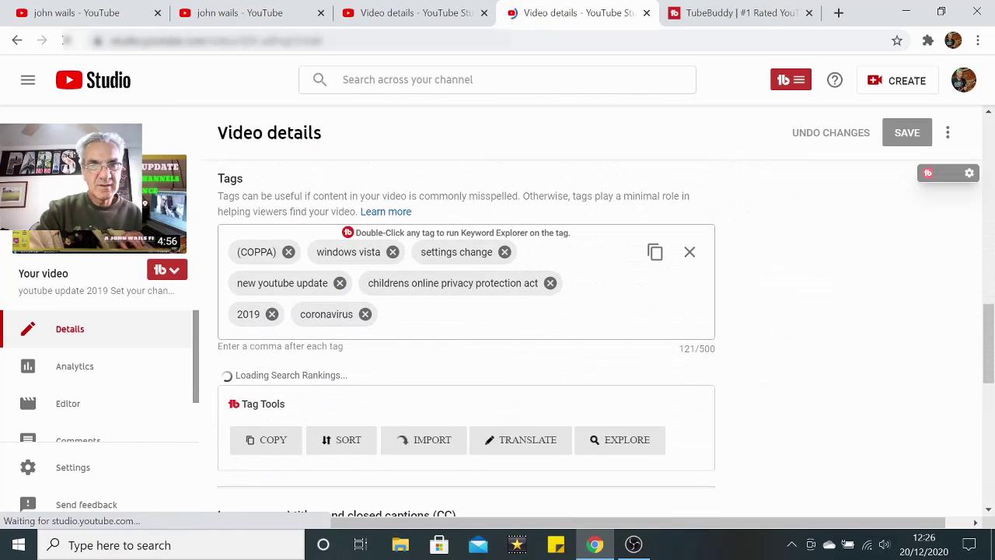
scroll(468, 306, down, 1)
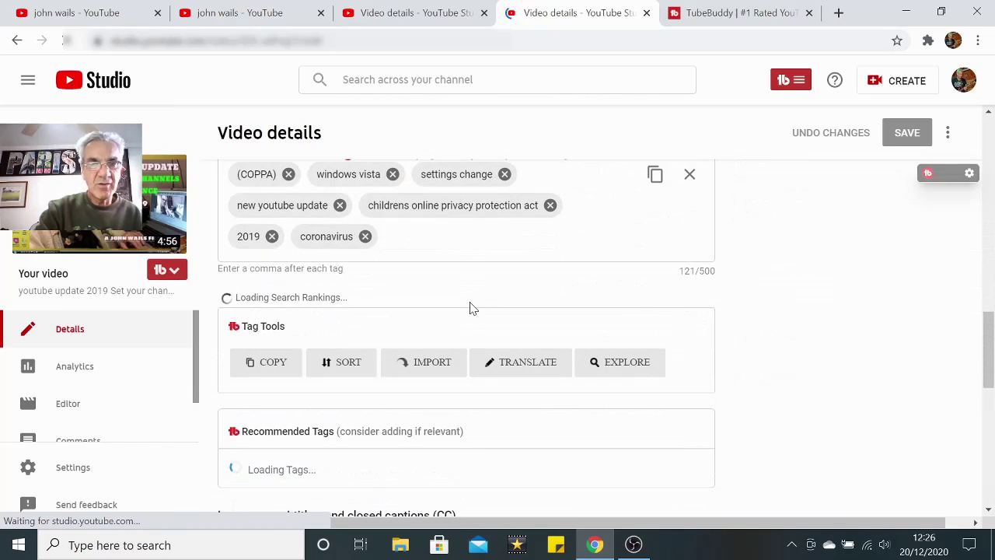
scroll(470, 299, down, 2)
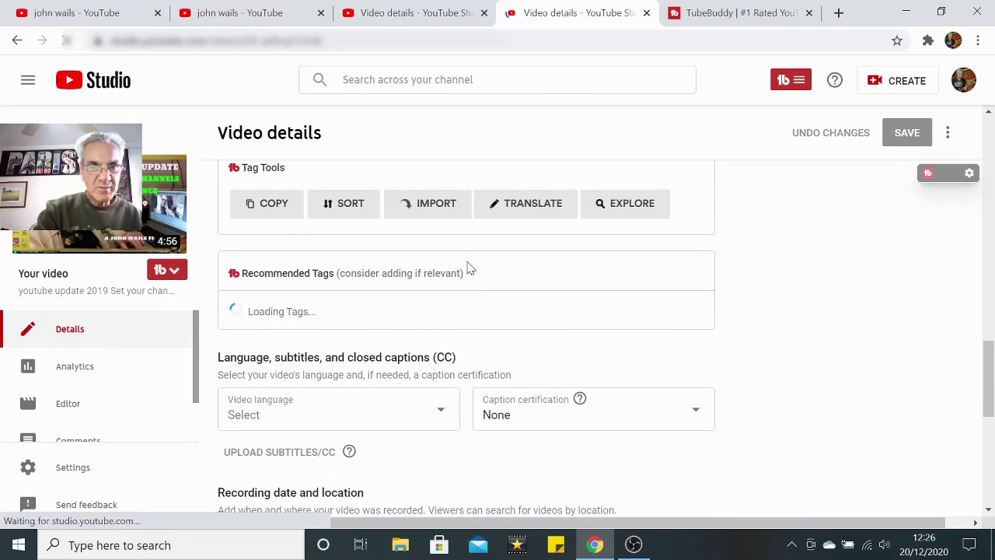
scroll(470, 276, down, 3)
scroll(468, 279, up, 3)
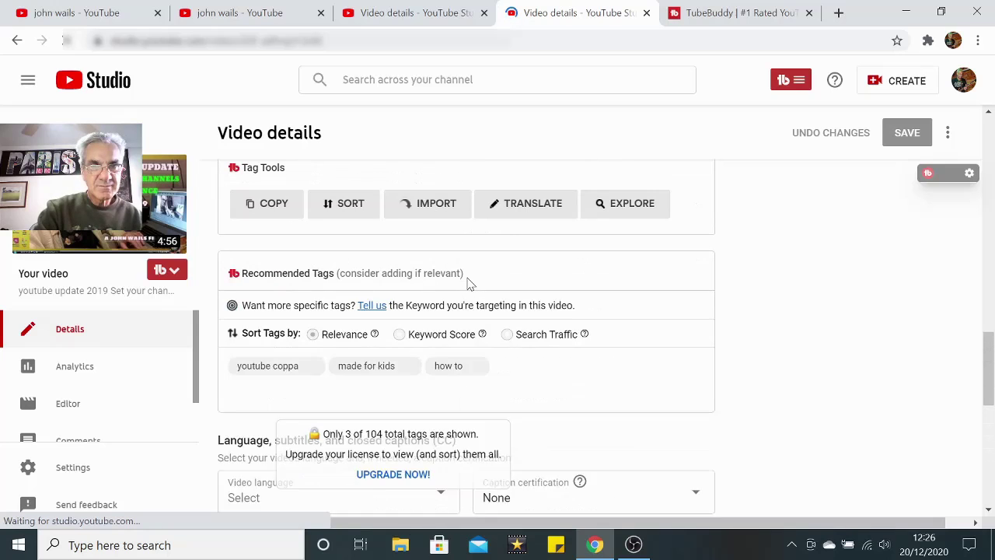
scroll(469, 283, down, 1)
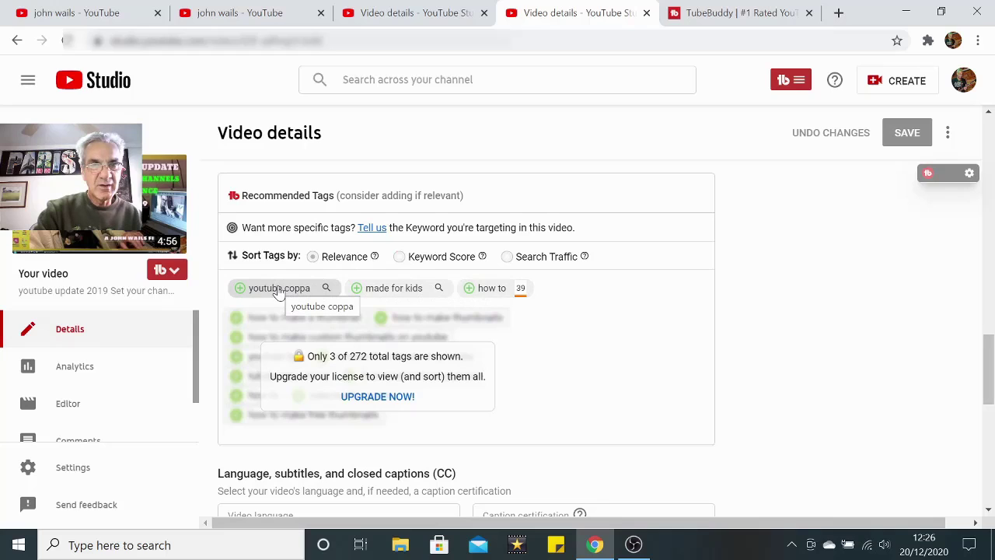
- Add the recommended tags "youtube coppa" and "how to" to the video and save the changes
click(401, 288)
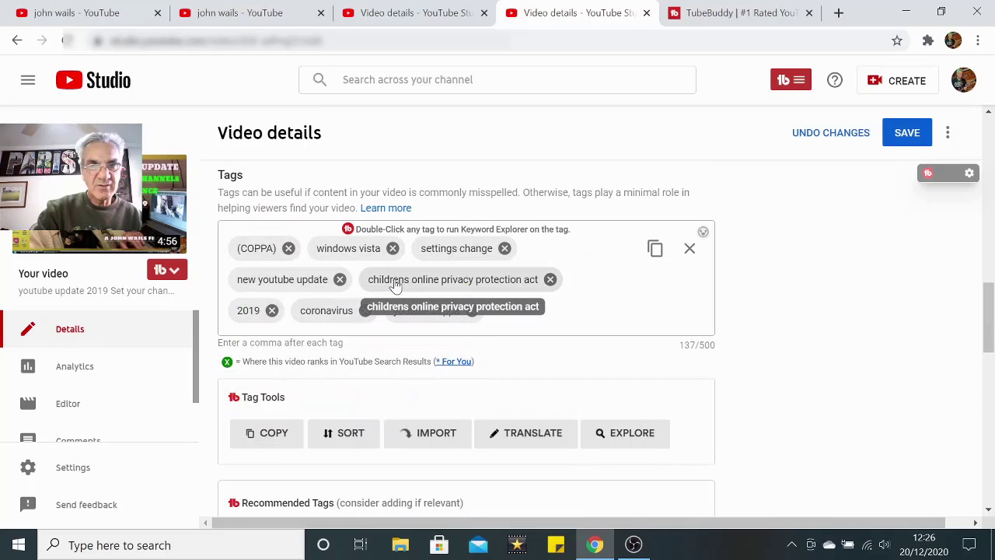
scroll(398, 292, down, 2)
scroll(396, 296, down, 2)
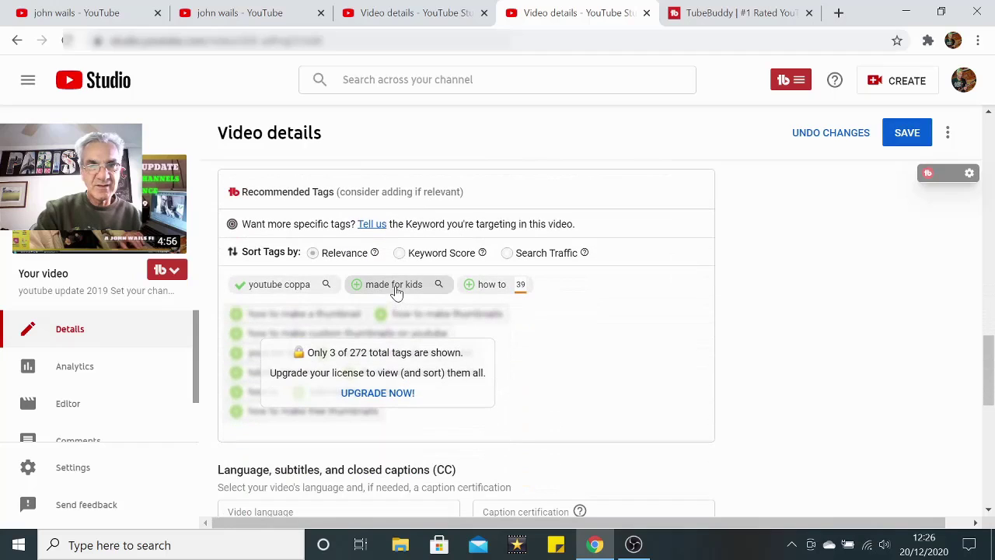
click(486, 286)
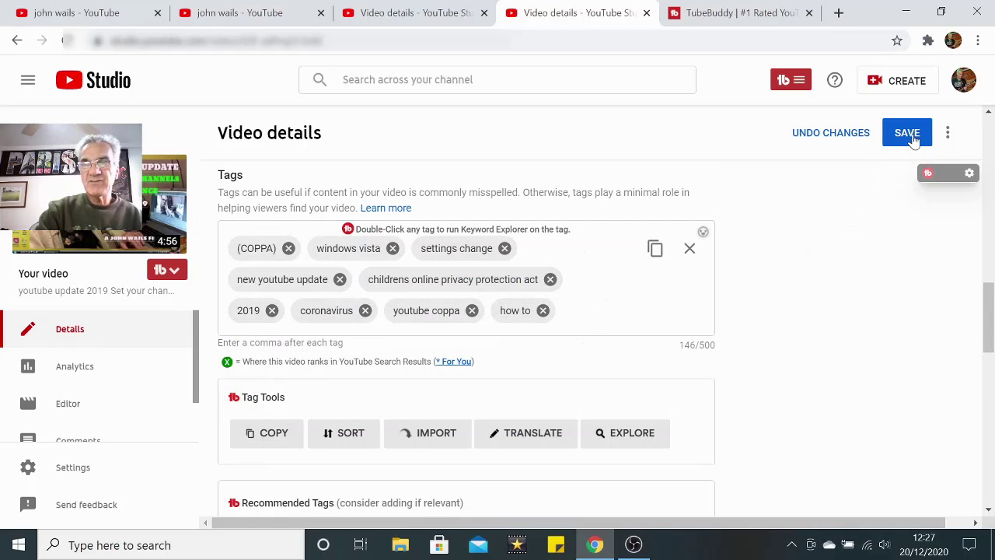
click(908, 133)
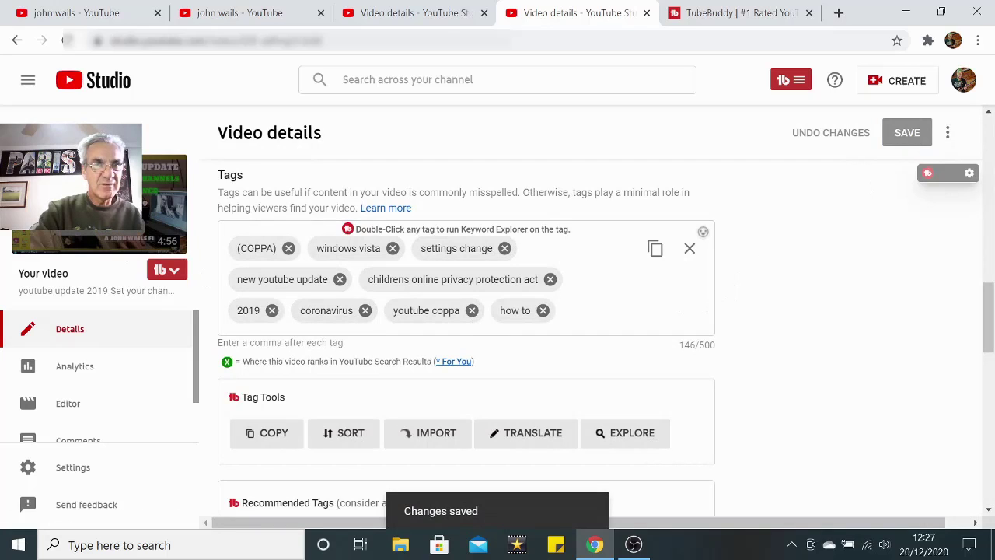
- Reopen the video's watch page, pause it and check the updated SEO score breakdown and tag list
click(100, 204)
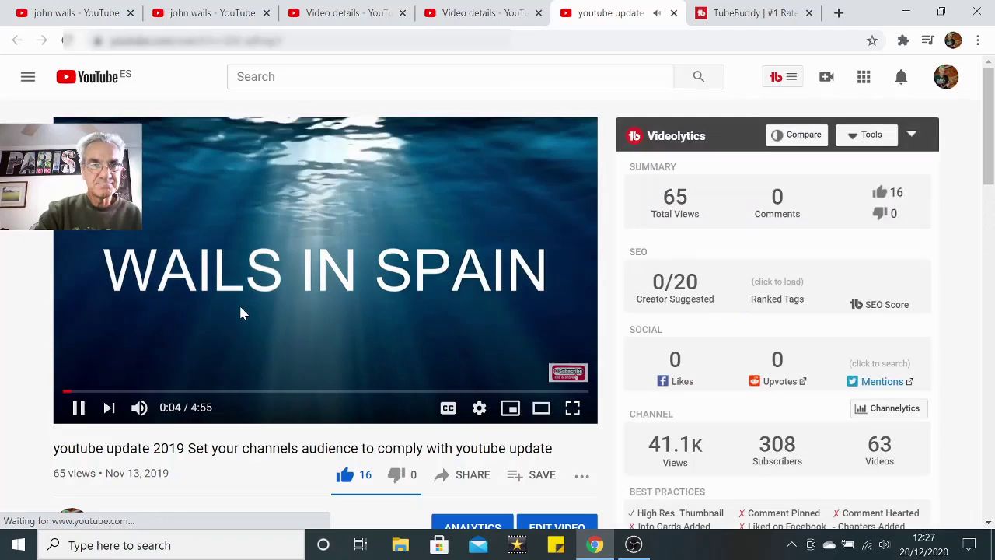
click(240, 313)
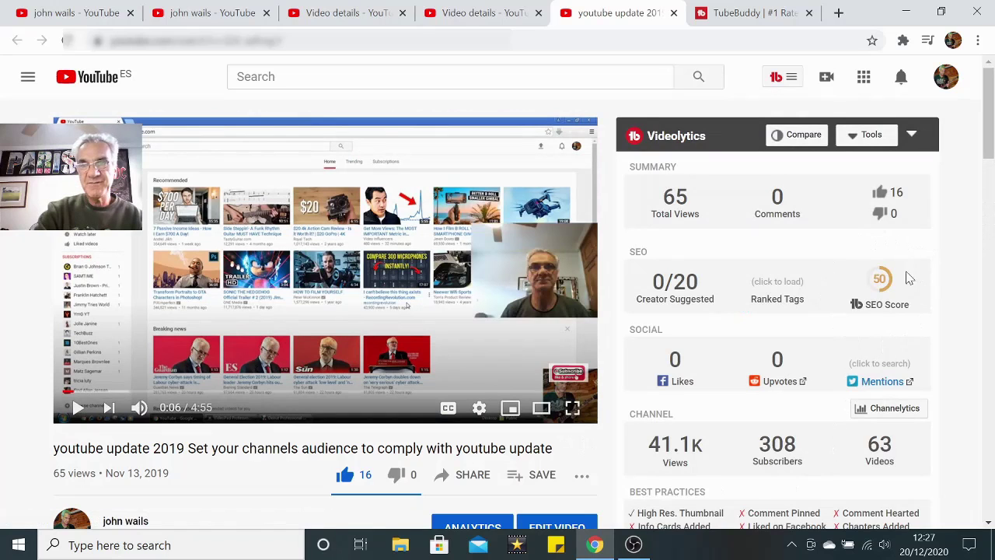
mouse_move(869, 282)
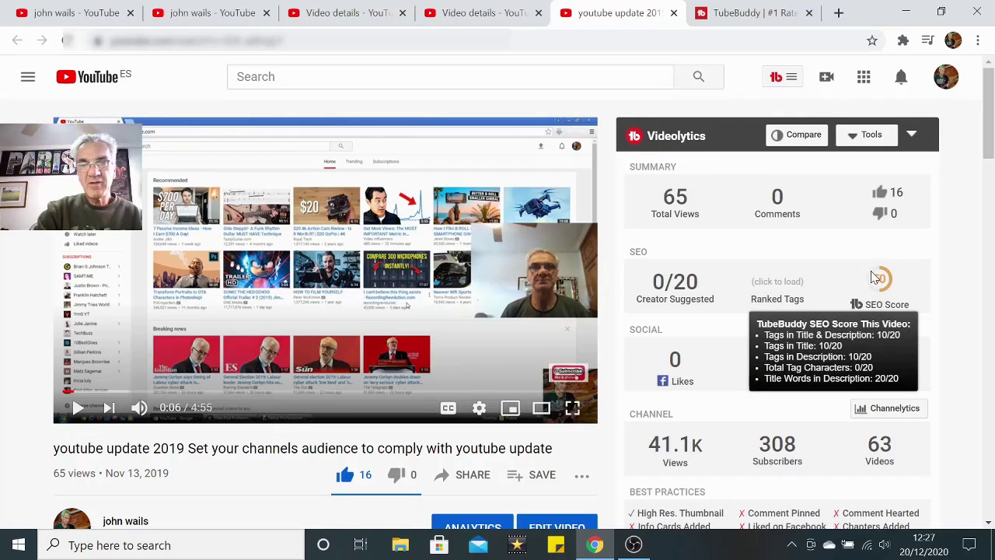
scroll(471, 344, down, 3)
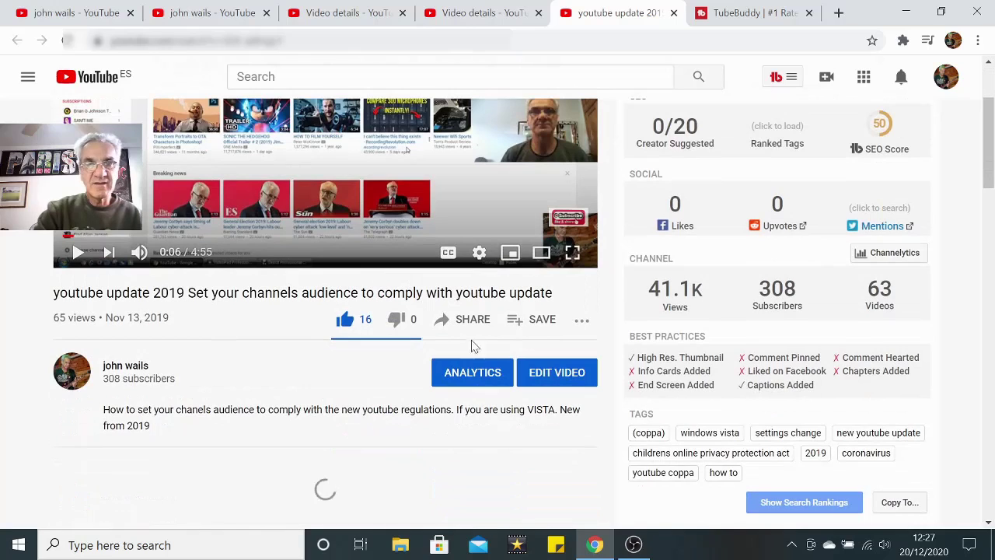
- Reopen the video's details for editing and find TubeBuddy's recommended tags beneath the Tags section
click(555, 373)
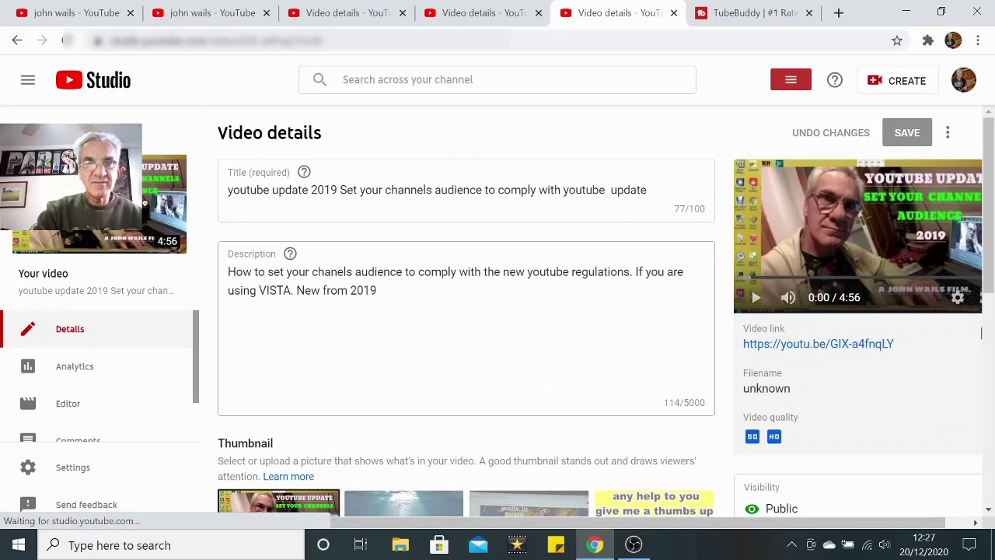
scroll(551, 375, down, 2)
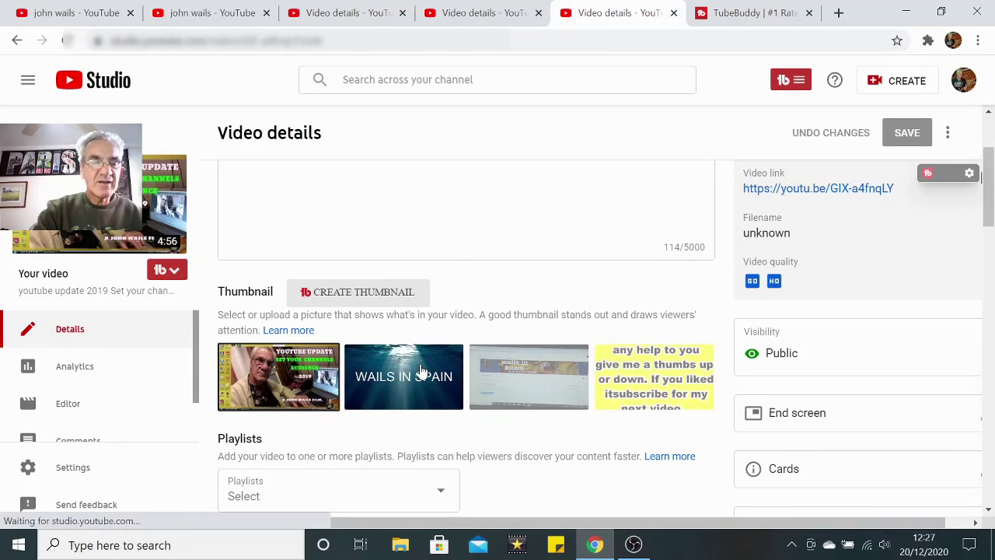
scroll(420, 370, down, 7)
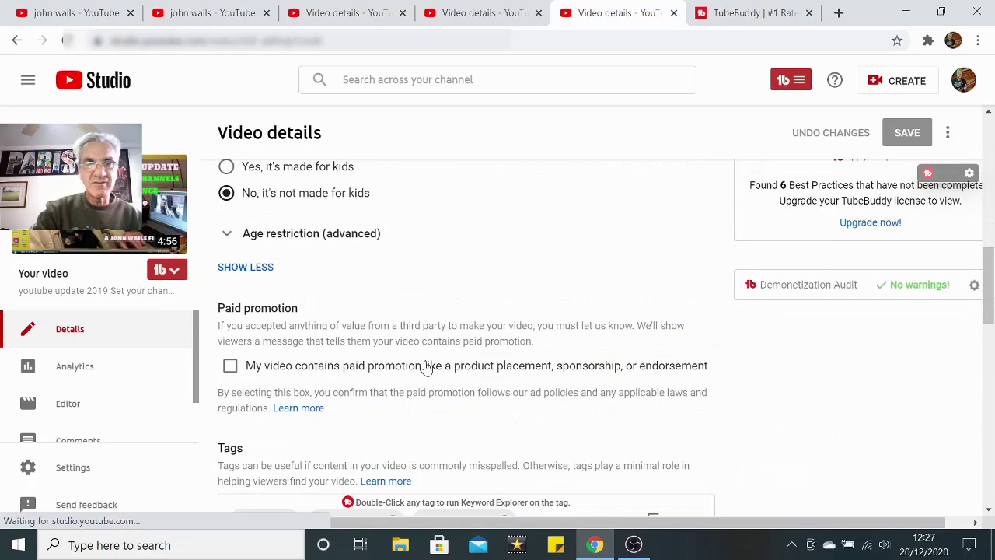
scroll(423, 373, down, 3)
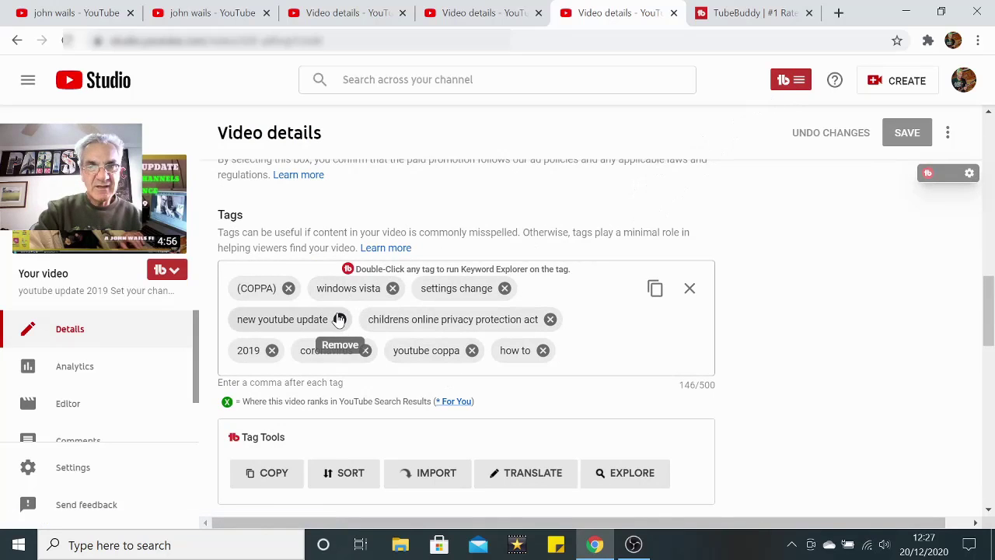
drag(389, 321, 394, 326)
scroll(394, 327, down, 2)
scroll(394, 327, down, 2)
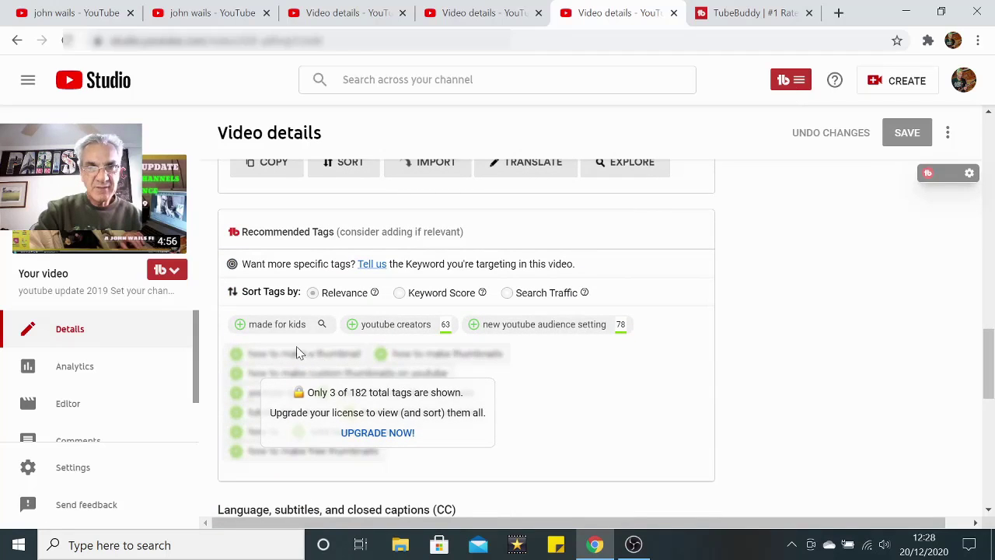
- Add the recommended tags "youtube creators", "new youtube audience setting" and "made for kids" to the video and save the changes
click(386, 324)
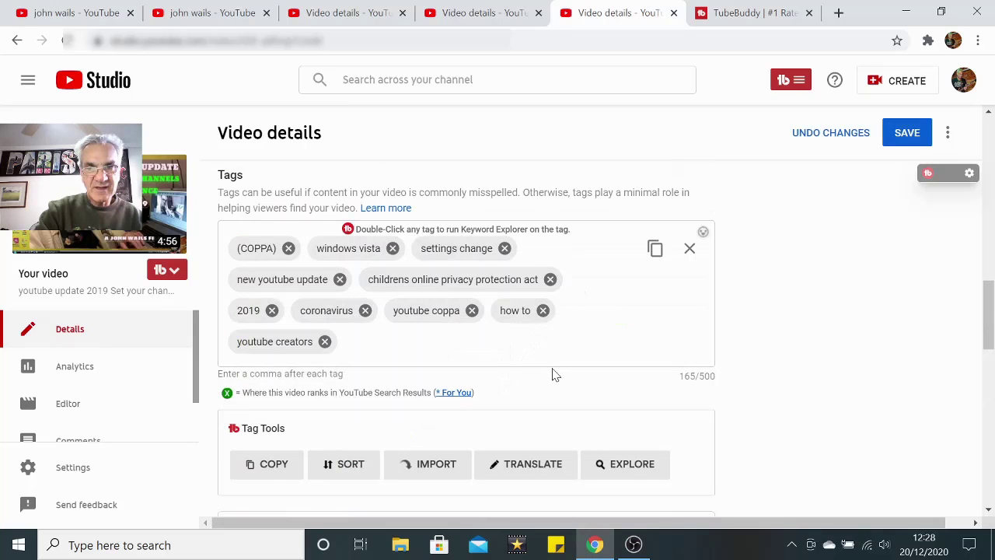
scroll(553, 374, down, 4)
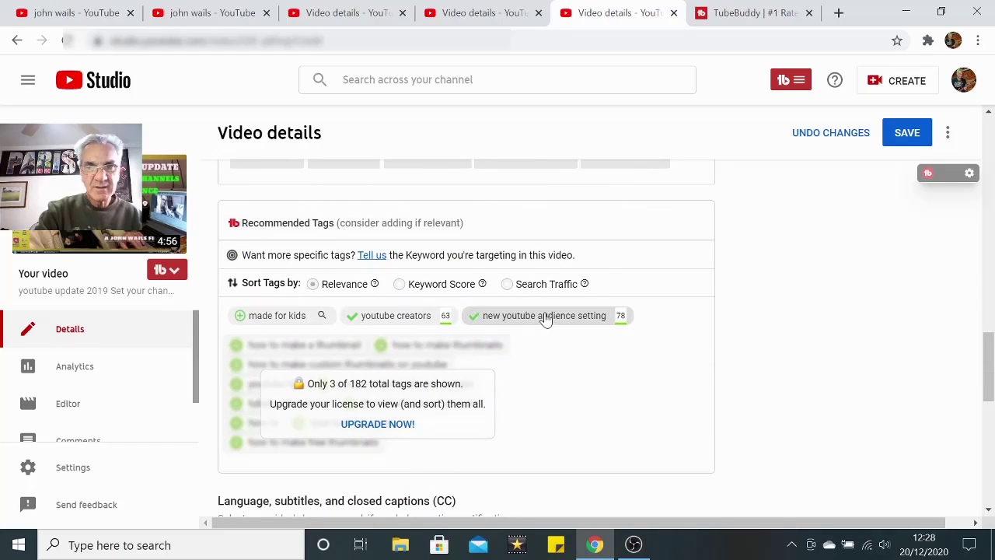
click(546, 316)
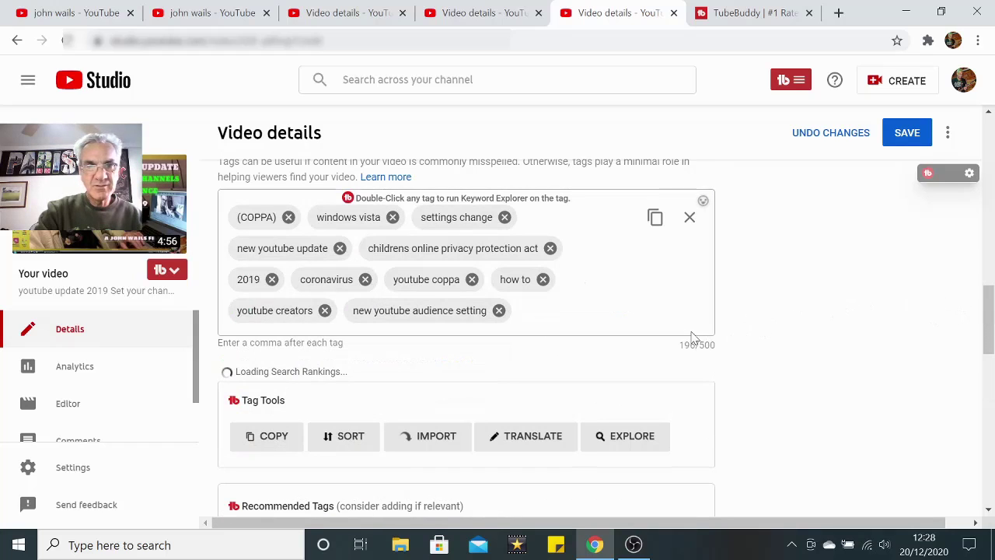
scroll(588, 346, down, 3)
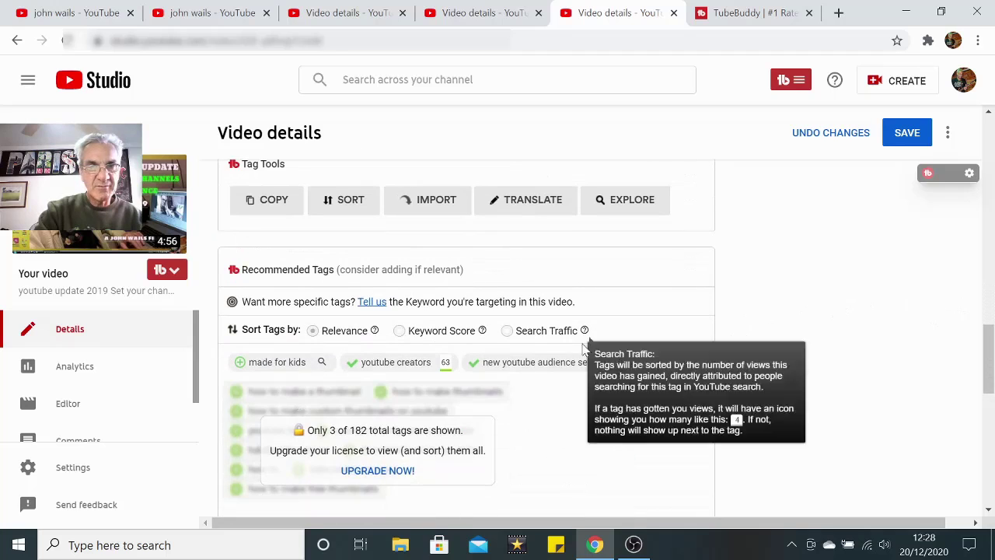
click(273, 368)
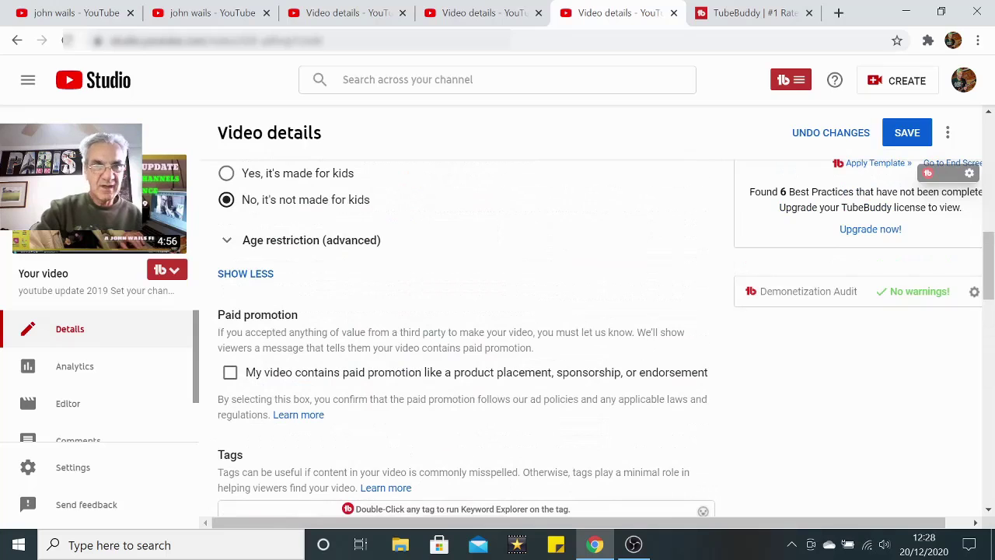
scroll(466, 338, up, 3)
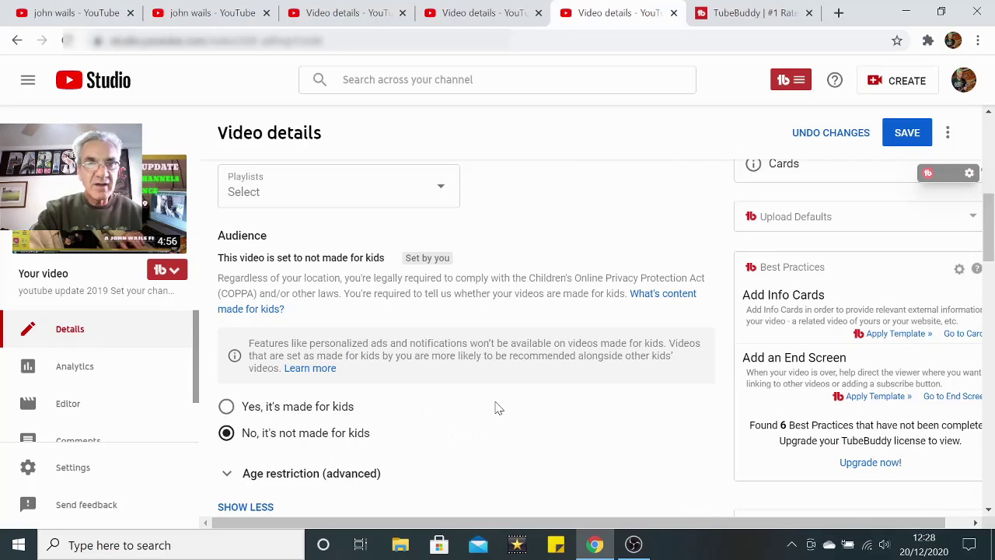
scroll(498, 408, up, 3)
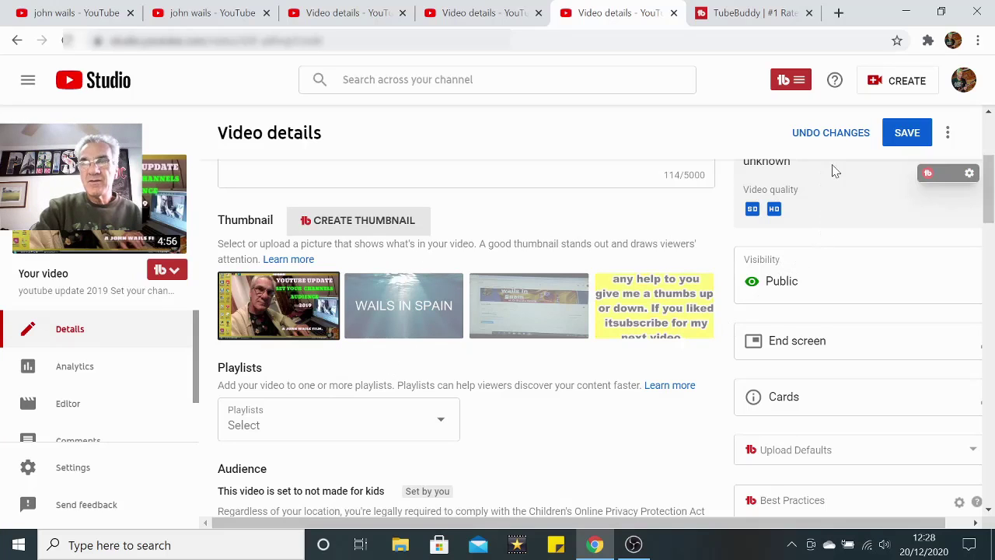
click(904, 135)
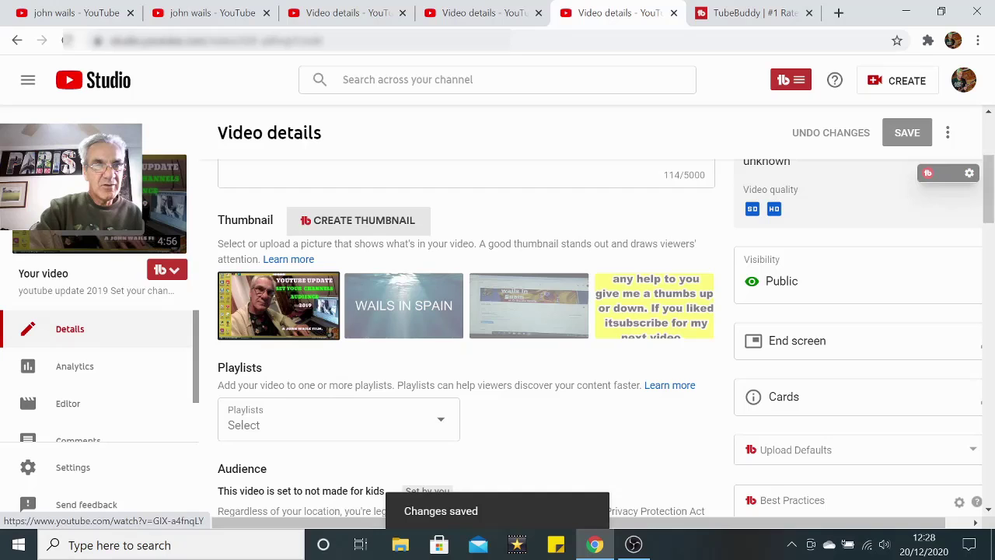
- Open the video's watch page again and examine the Creator Suggested, Ranked Tags and SEO Score figures in Videolytics
click(94, 194)
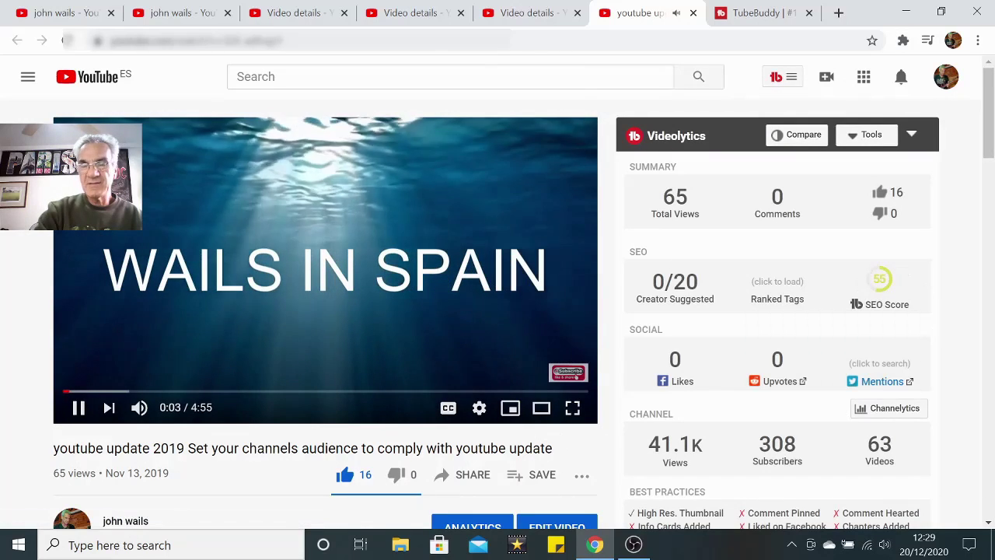
scroll(886, 295, down, 1)
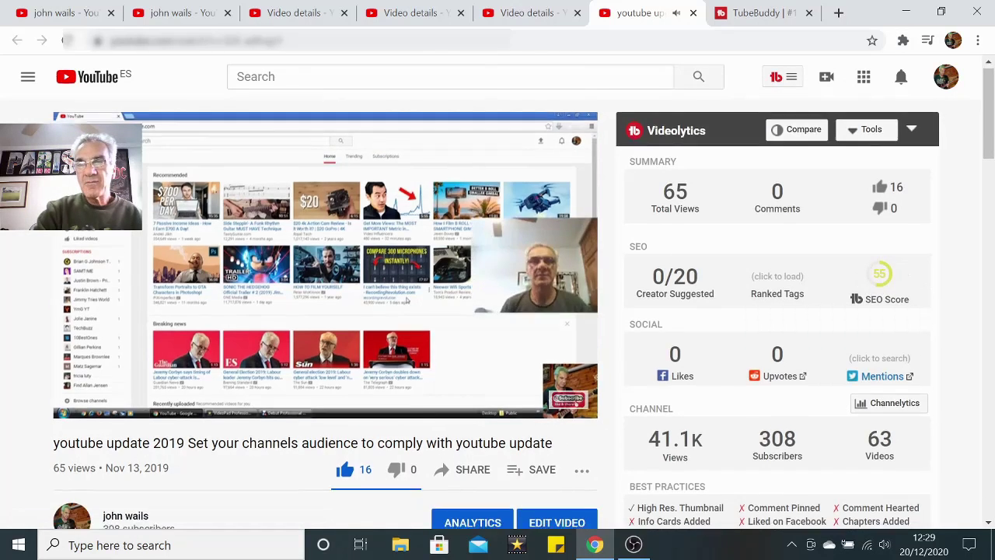
scroll(882, 291, up, 1)
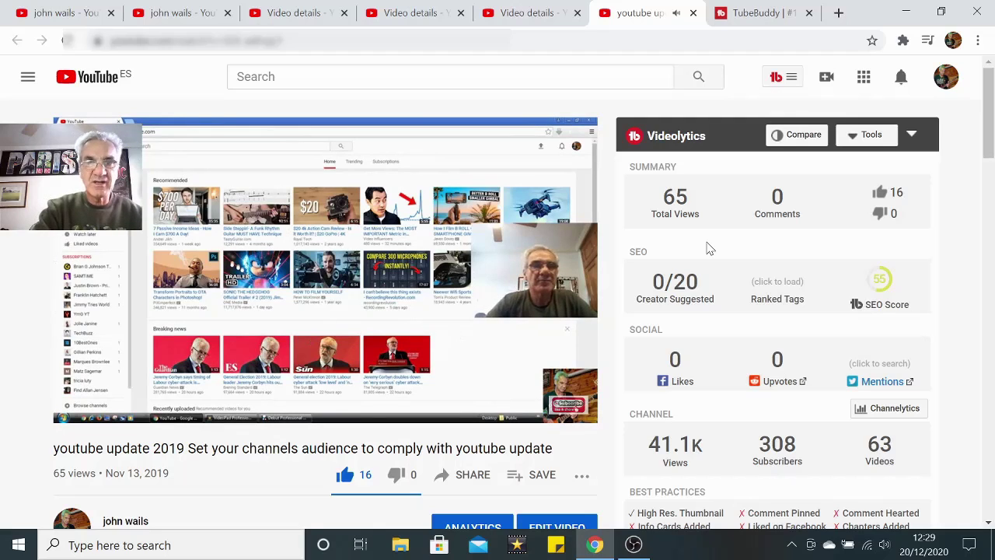
mouse_move(711, 288)
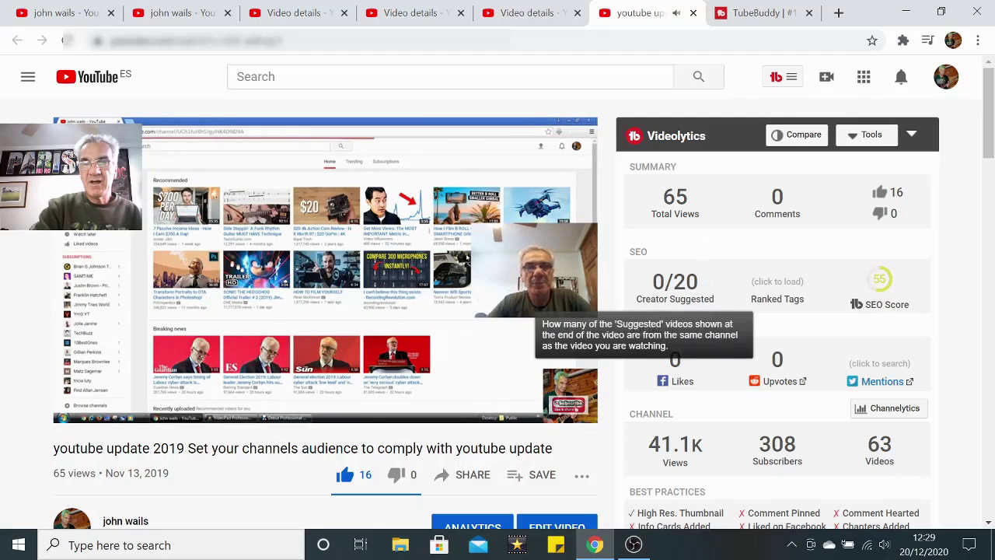
mouse_move(888, 296)
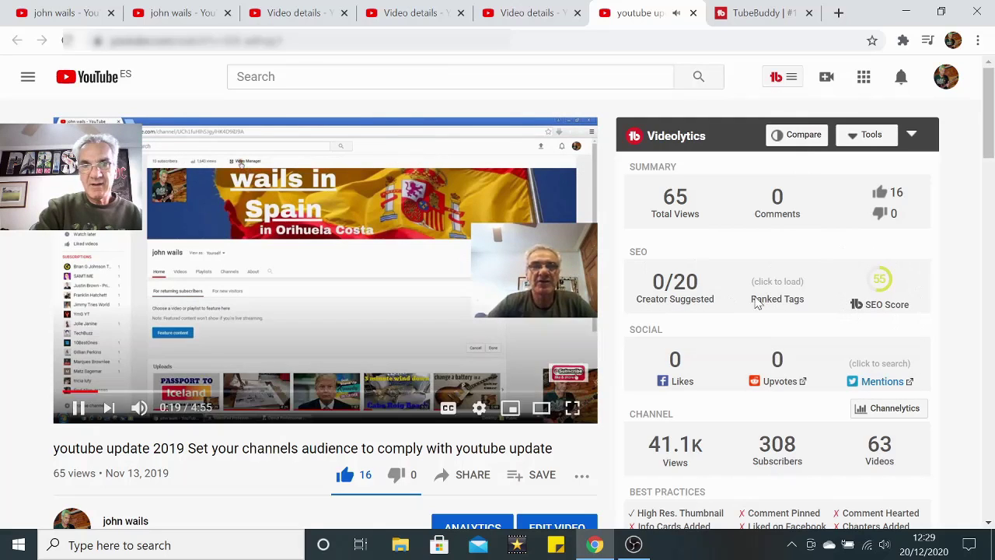
mouse_move(852, 286)
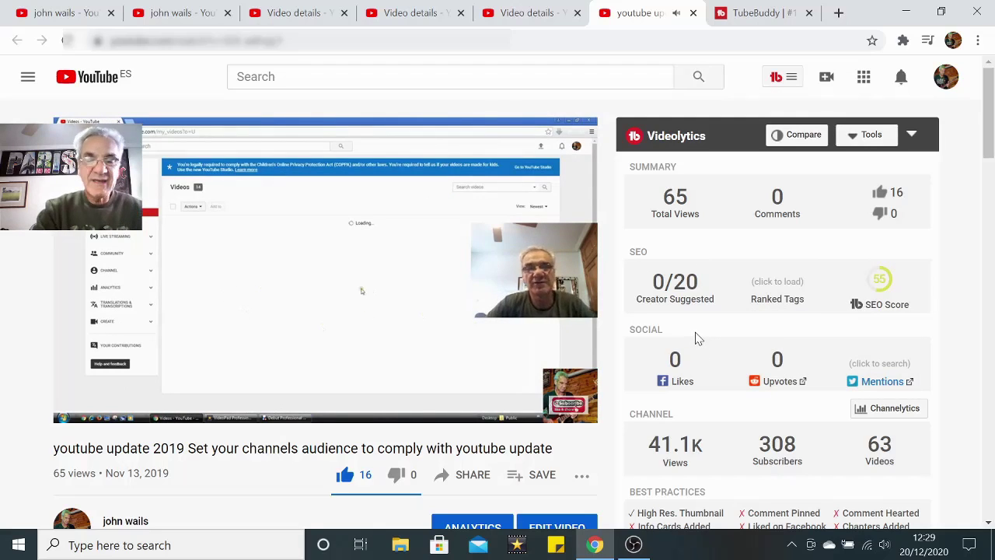
- Go to your own channel page, review its Channelytics and switch the Compare Stats graph to Subscribers Last 30 Days
click(946, 82)
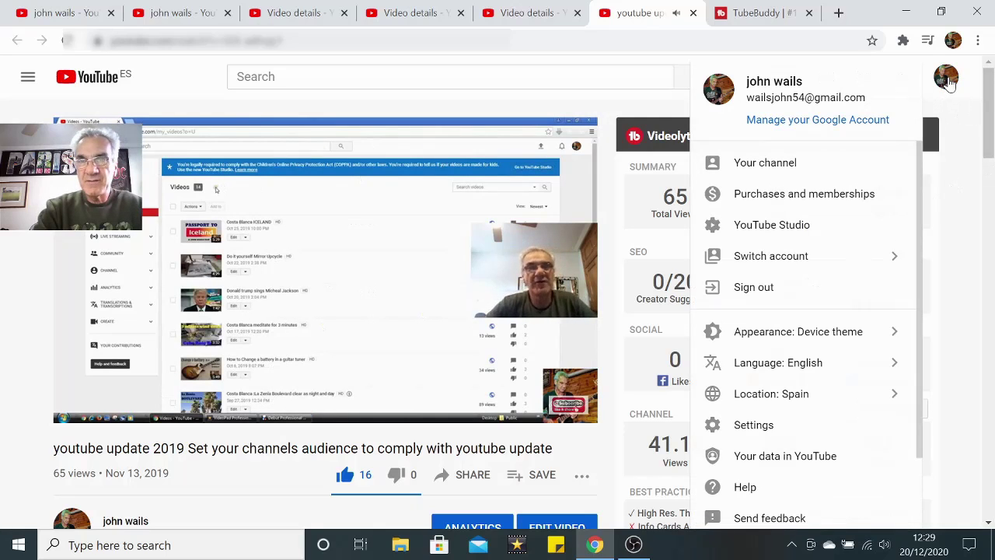
click(787, 168)
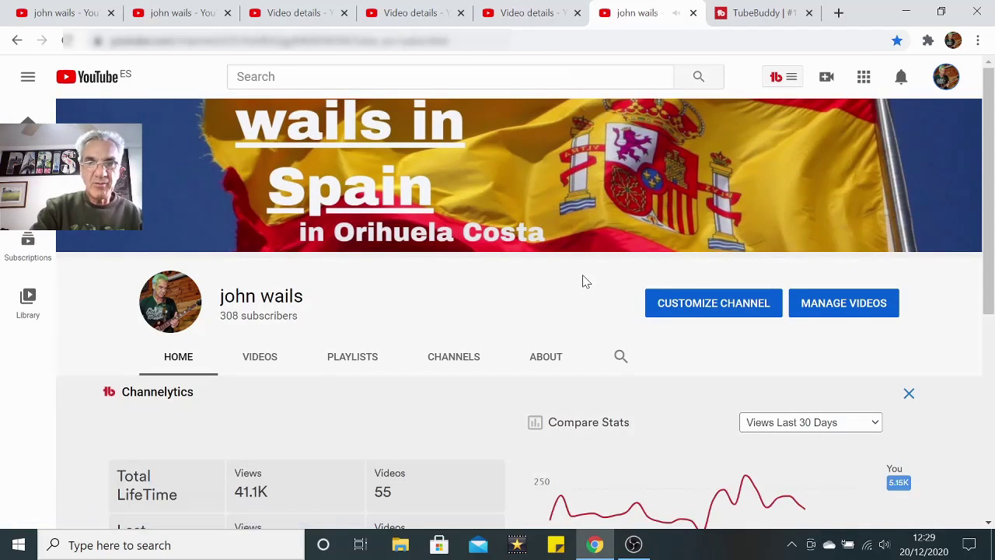
scroll(588, 293, down, 2)
scroll(588, 286, down, 1)
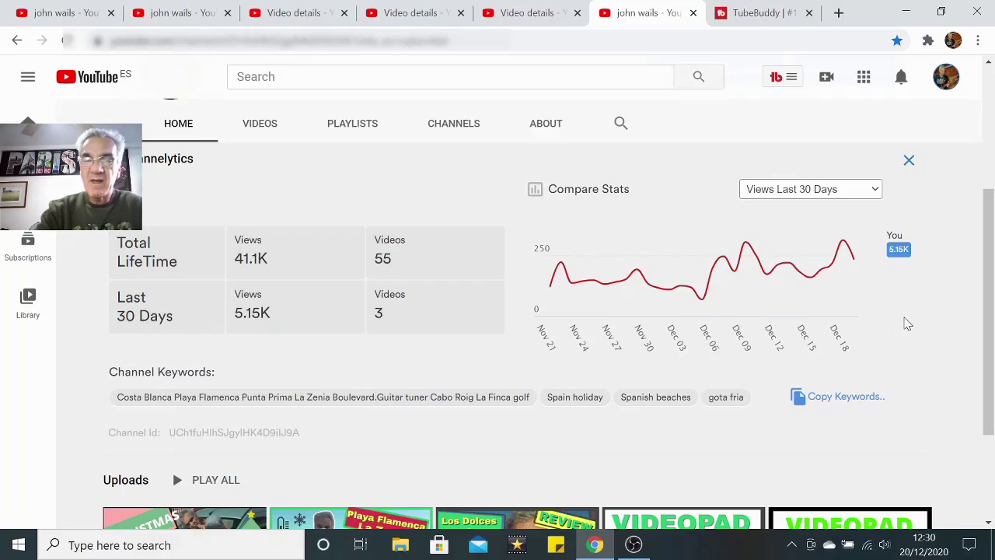
mouse_move(857, 314)
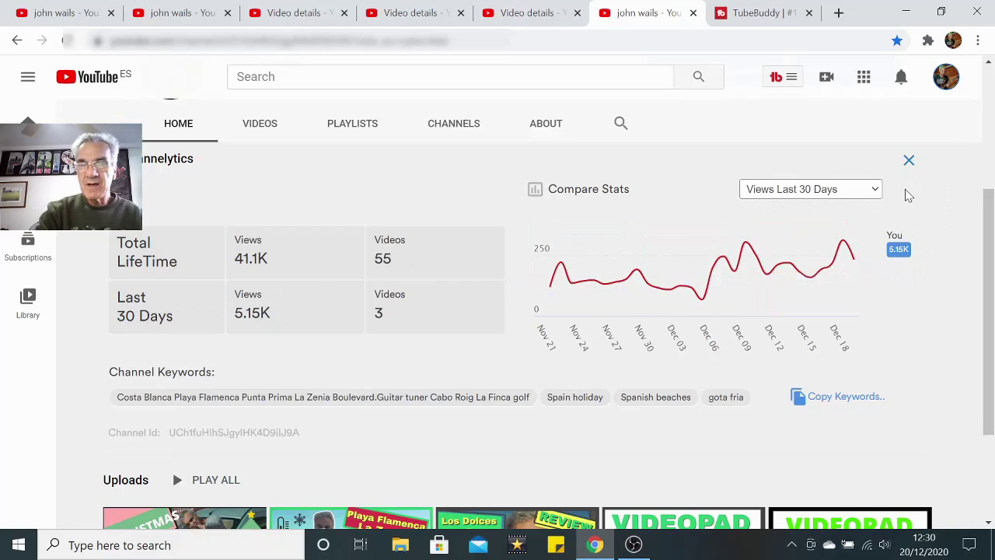
click(877, 193)
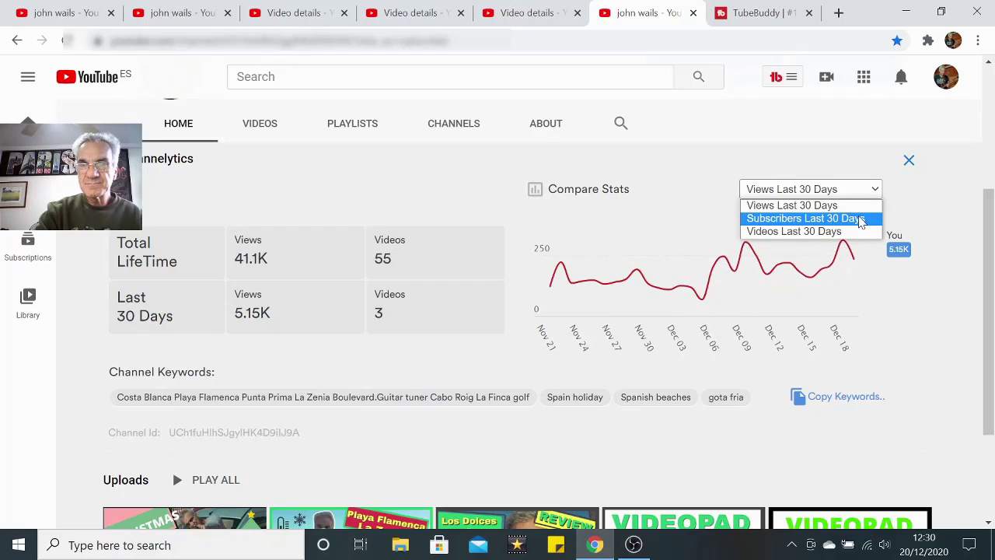
click(860, 221)
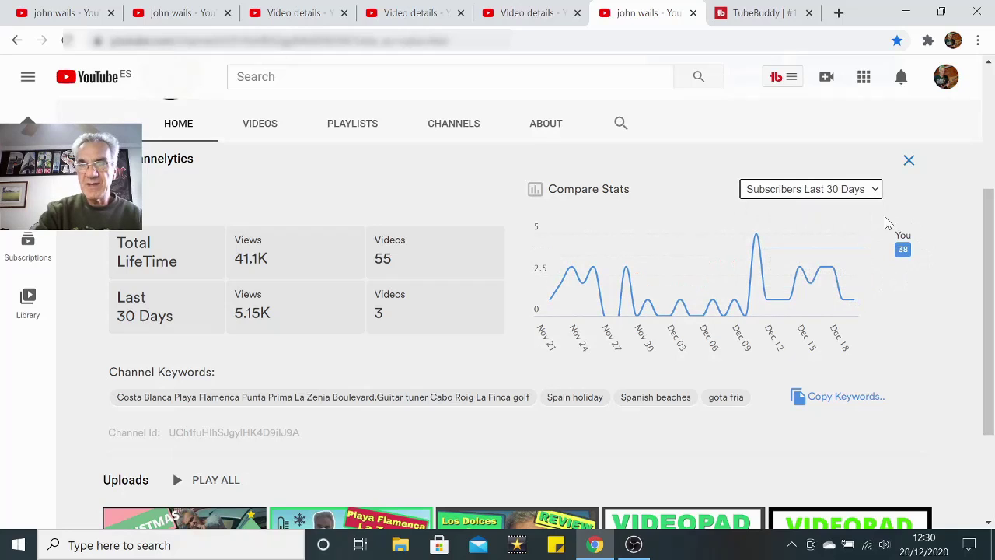